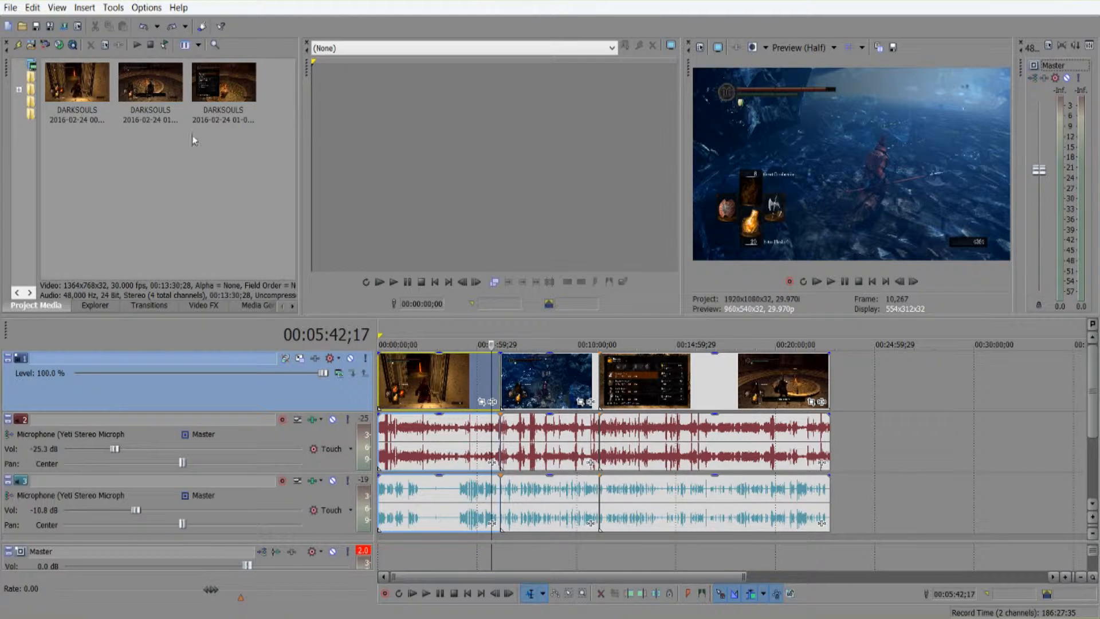
# View the Explorer, Transitions and Video FX windows in the docked media group
pyautogui.click(95, 305)
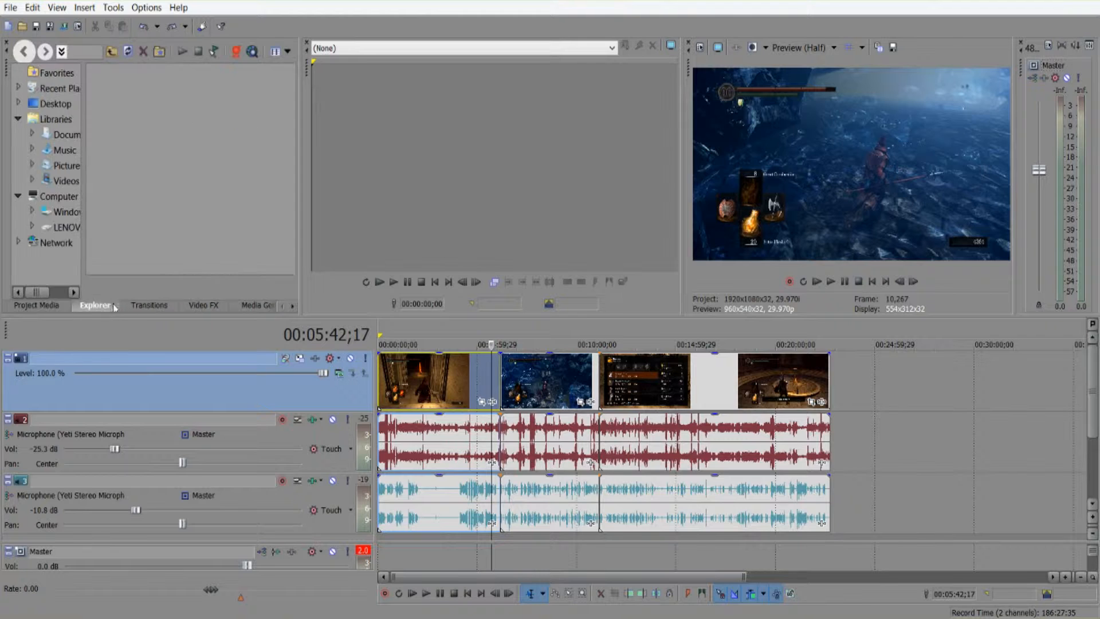
pyautogui.click(150, 305)
pyautogui.click(204, 305)
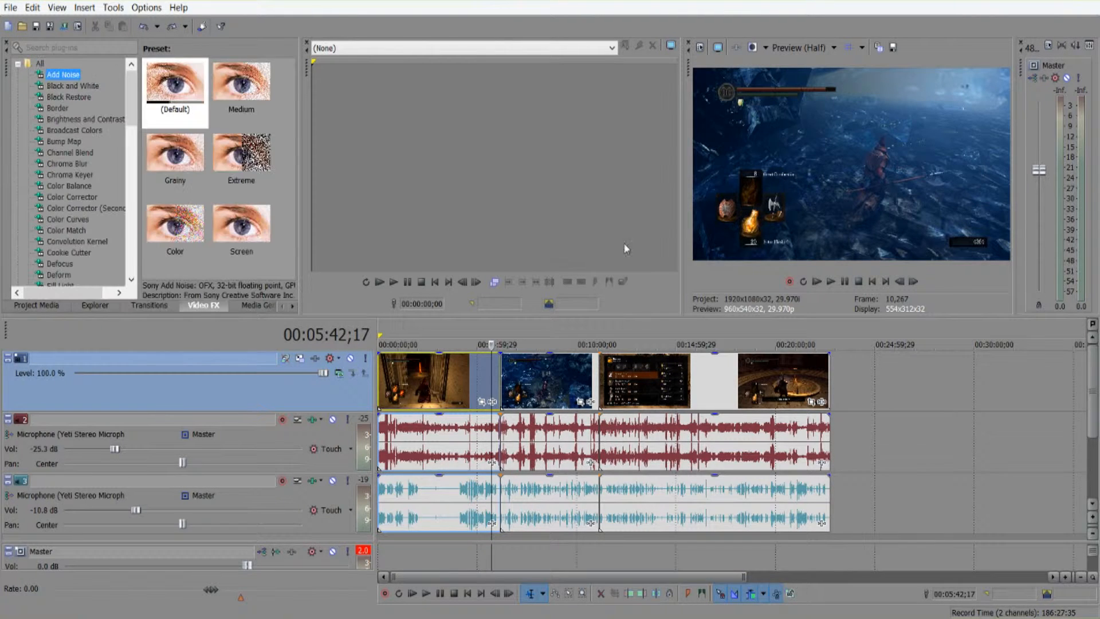
# Expand the Video Preview window across the docking area and restore it, and close the preview
pyautogui.click(688, 53)
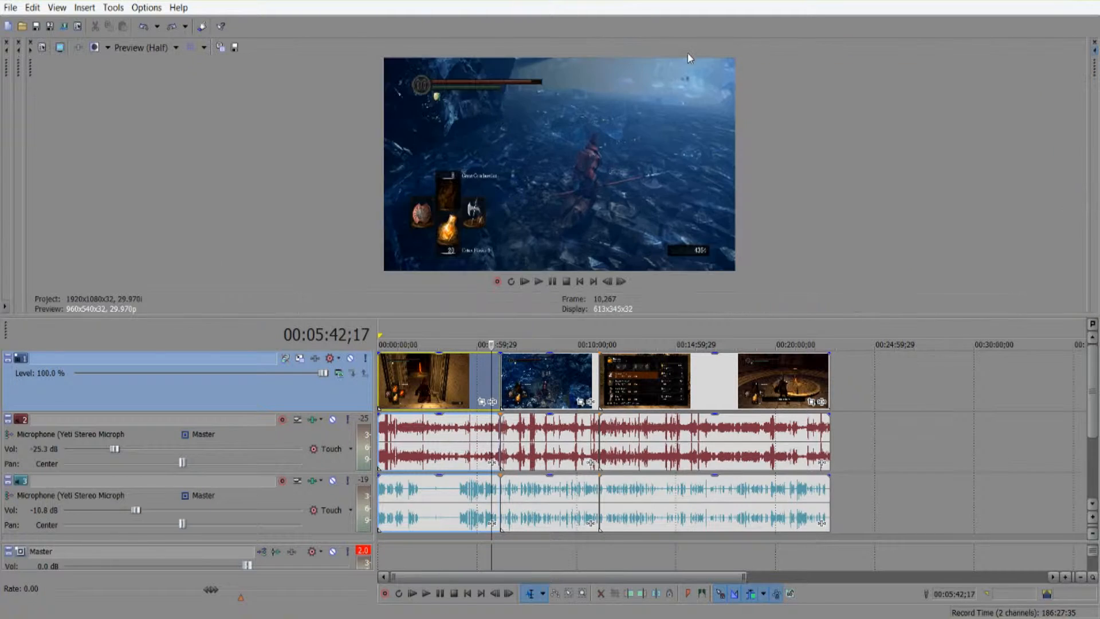
pyautogui.click(30, 53)
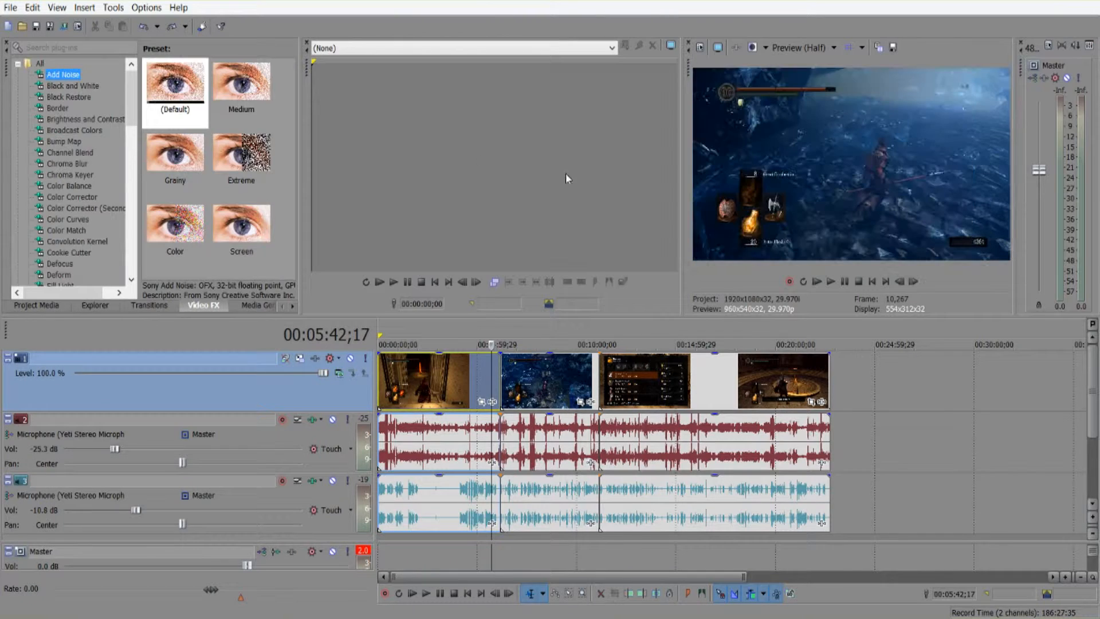
pyautogui.click(688, 46)
pyautogui.click(689, 49)
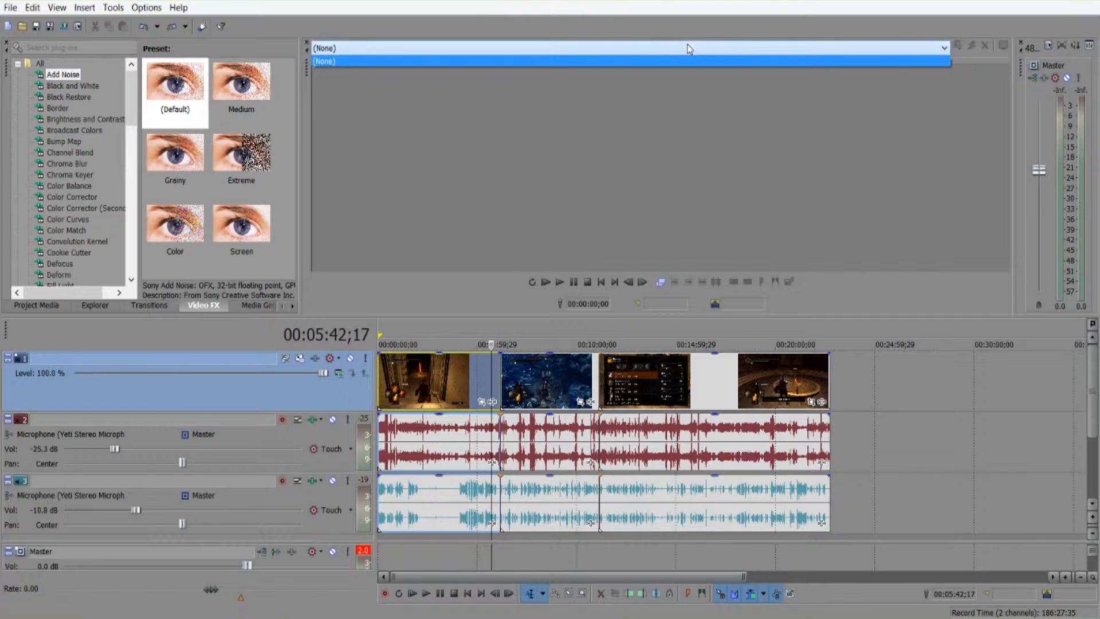
# Undock the Master Bus window and float it over the Trimmer
pyautogui.click(1021, 72)
pyautogui.moveTo(1019, 64); pyautogui.dragTo(684, 106)
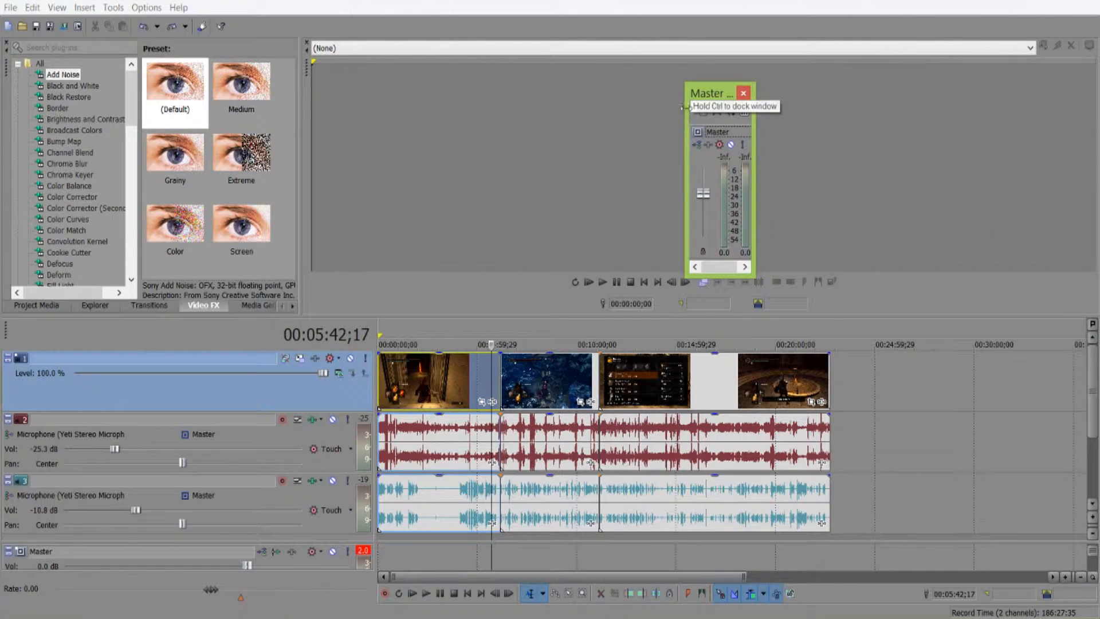
pyautogui.moveTo(682, 169); pyautogui.dragTo(688, 170)
pyautogui.click(689, 169)
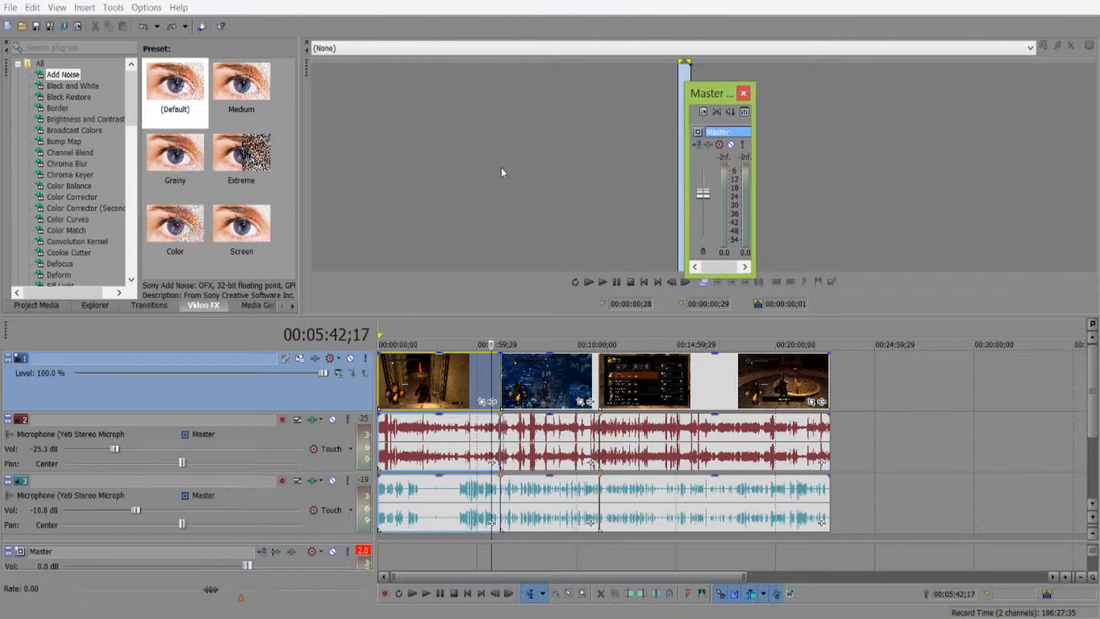
# Enlarge the floating Master Bus window in width and height
pyautogui.moveTo(686, 177); pyautogui.dragTo(471, 176)
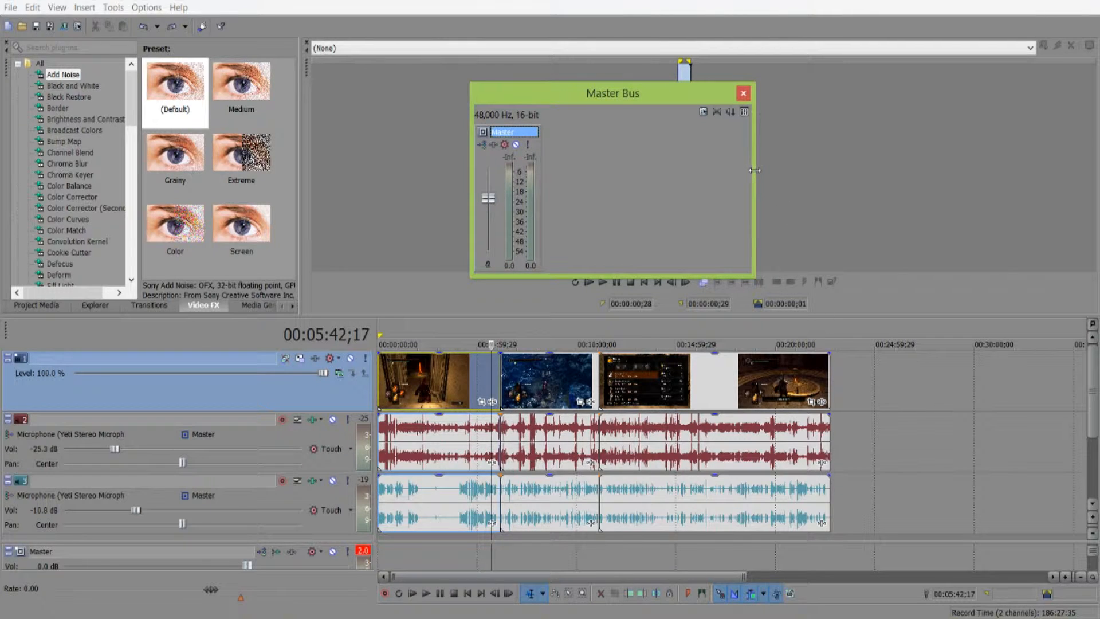
pyautogui.moveTo(754, 171); pyautogui.dragTo(855, 170)
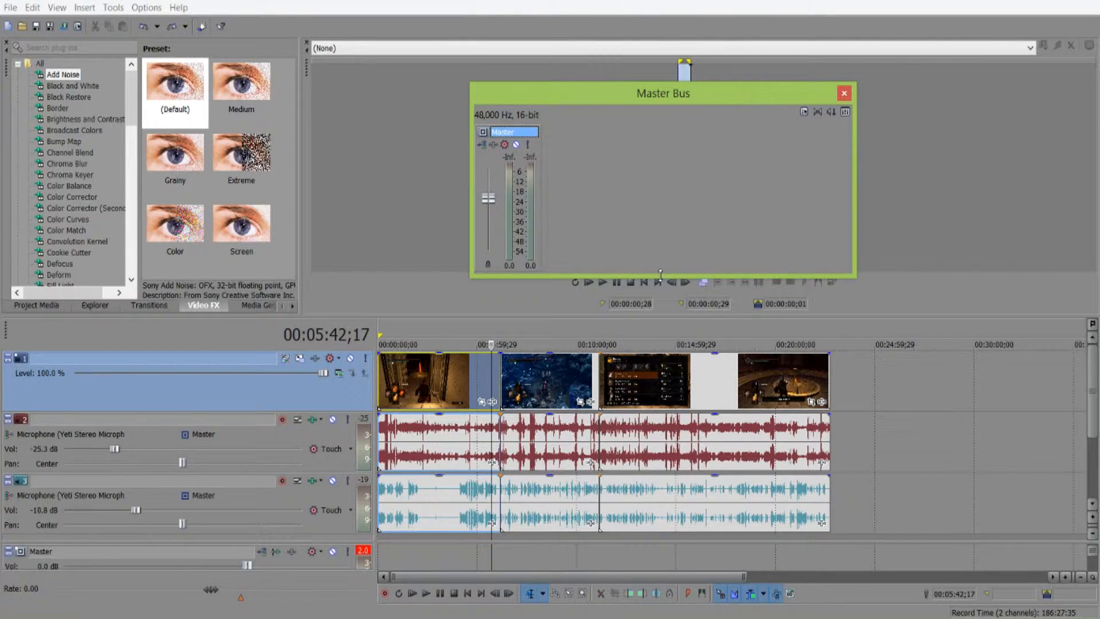
pyautogui.moveTo(659, 276); pyautogui.dragTo(659, 407)
pyautogui.moveTo(670, 95); pyautogui.dragTo(603, 111)
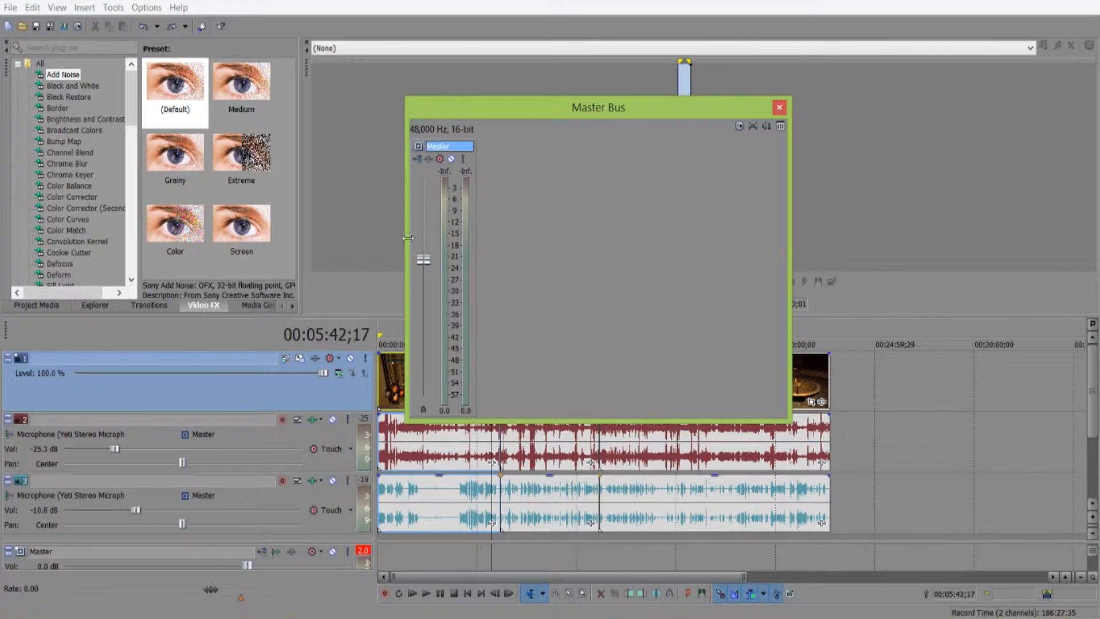
pyautogui.moveTo(406, 241); pyautogui.dragTo(232, 241)
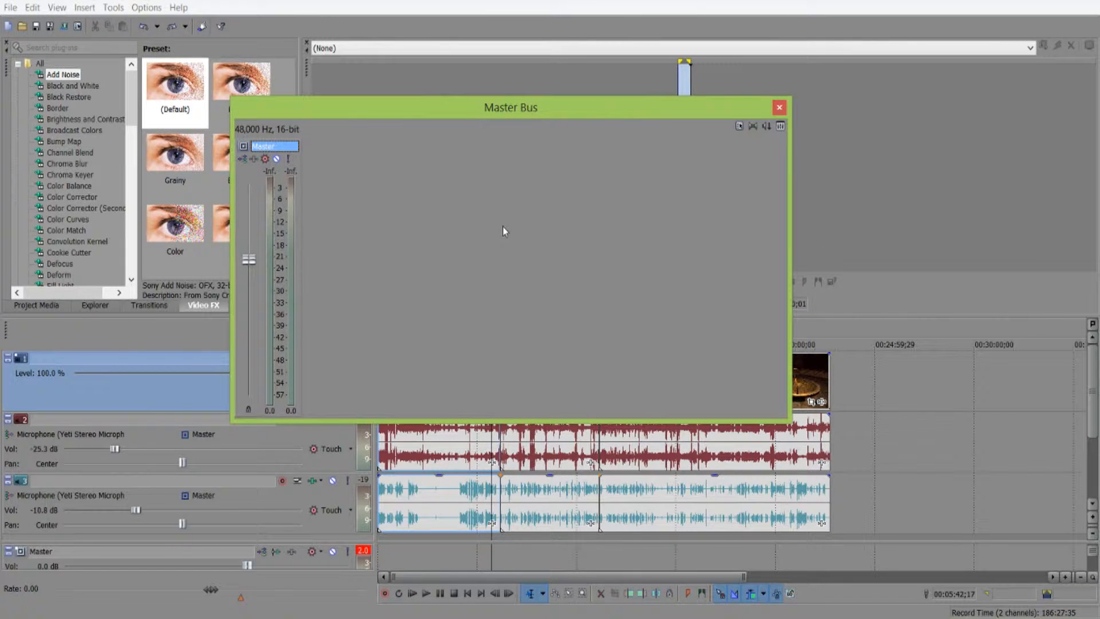
# Dock the Master Bus window between the media window group and the Trimmer, and widen it slightly
pyautogui.moveTo(481, 112); pyautogui.dragTo(631, 63)
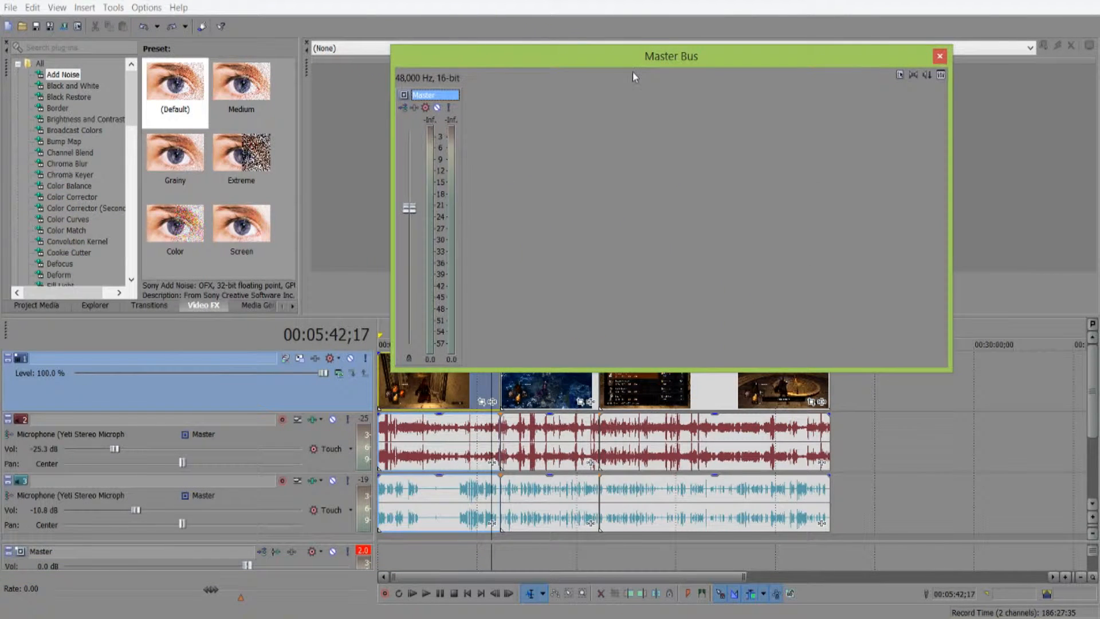
pyautogui.moveTo(631, 57); pyautogui.dragTo(497, 75)
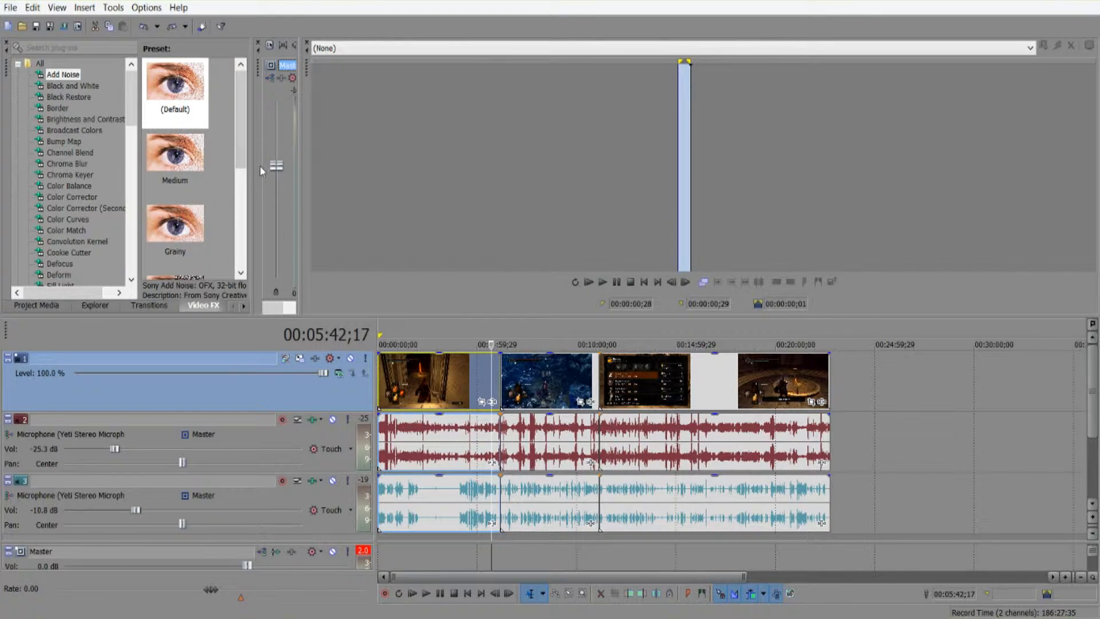
pyautogui.moveTo(257, 182)
pyautogui.mouseDown()
pyautogui.moveTo(178, 171)
pyautogui.moveTo(242, 174)
pyautogui.mouseUp()
# Detach Project Media from its window group and dock it on the far side of the Trimmer
pyautogui.click(156, 308)
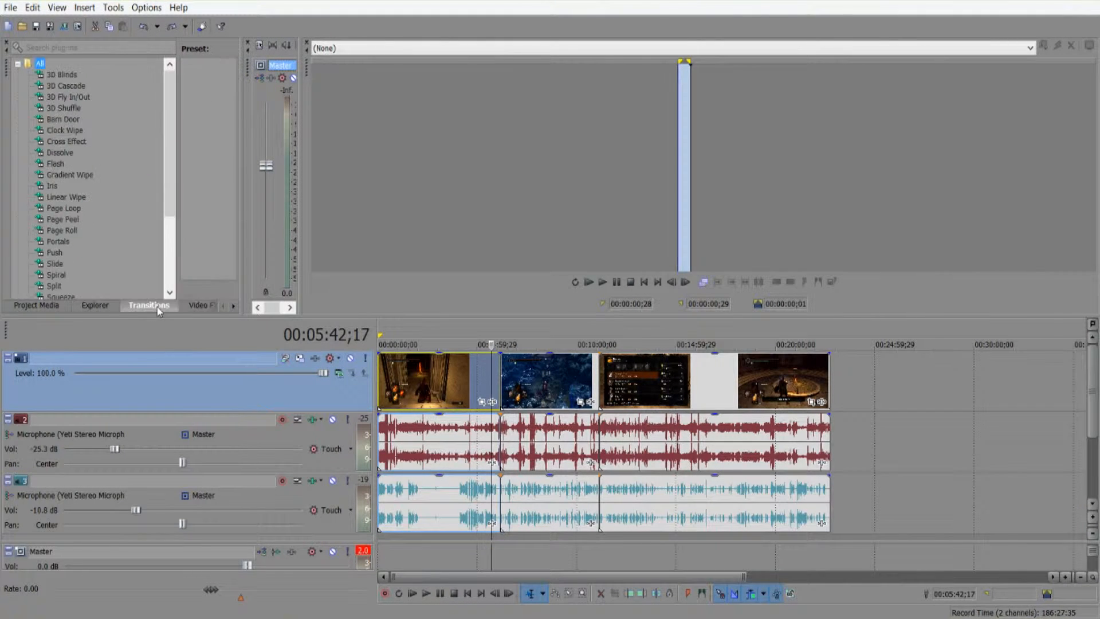
pyautogui.click(201, 307)
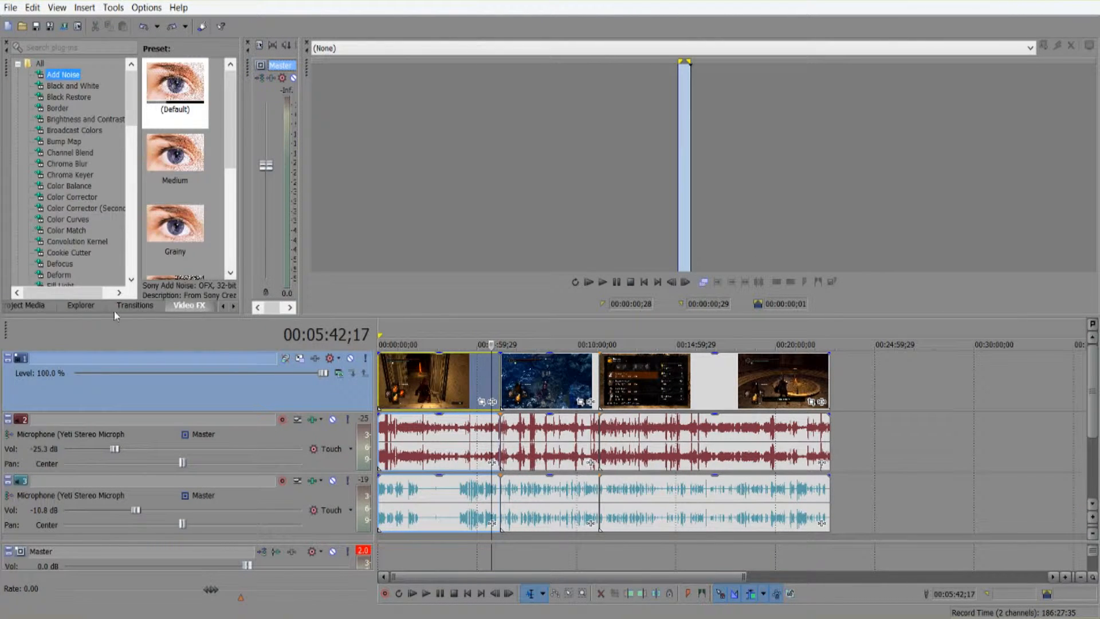
pyautogui.click(83, 304)
pyautogui.click(30, 307)
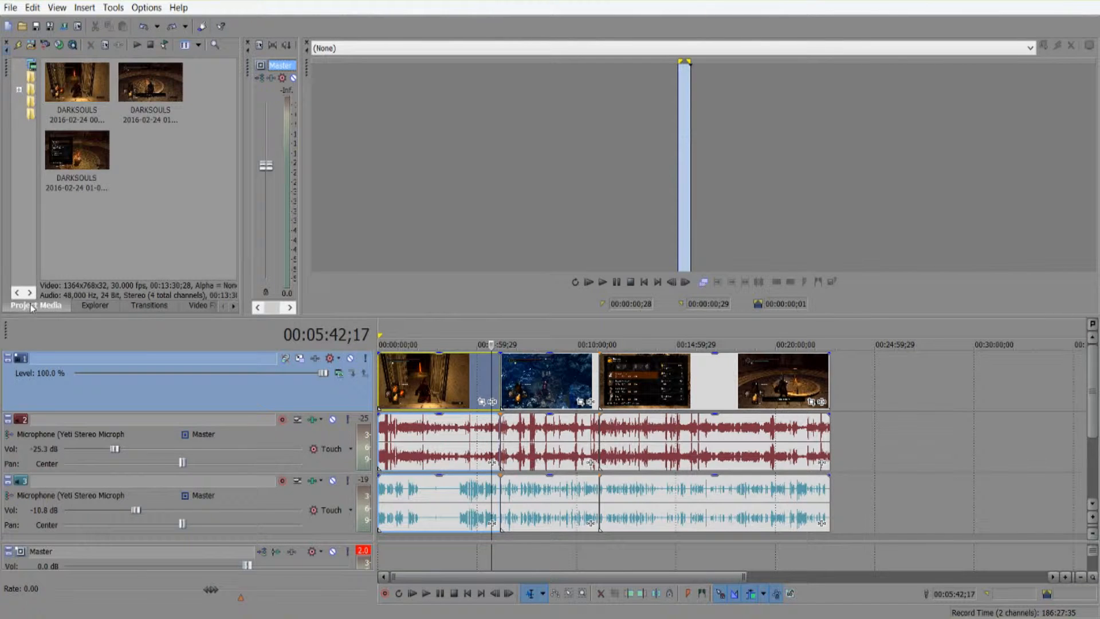
pyautogui.moveTo(9, 79); pyautogui.dragTo(892, 68)
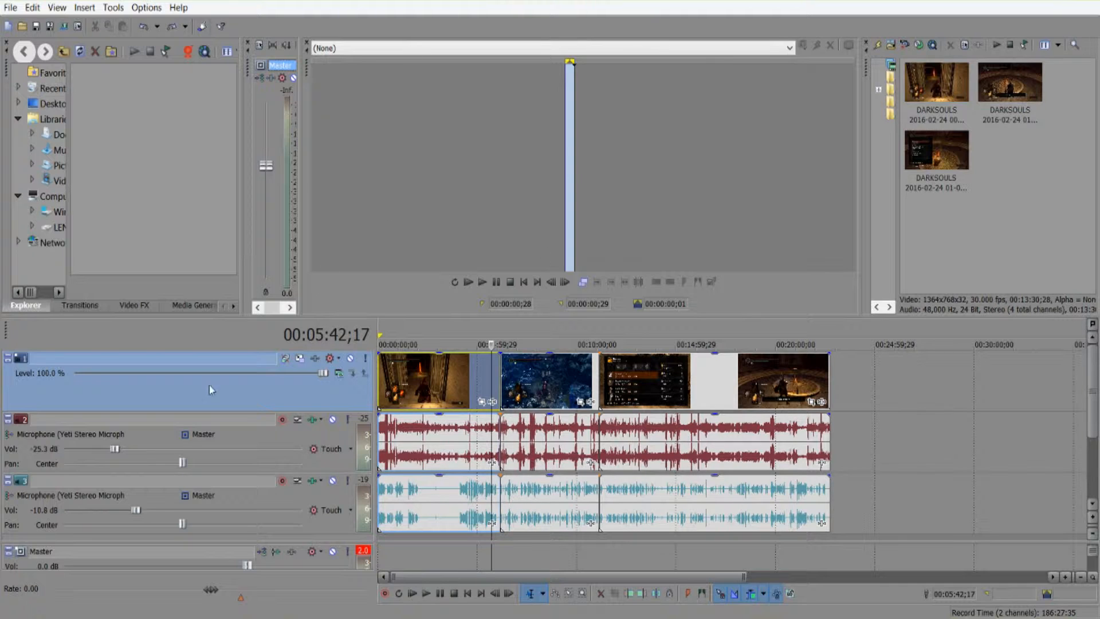
# Float the Time Display over the upper edge of the workspace, and widen the docked Master Bus and Project Media windows
pyautogui.moveTo(7, 336); pyautogui.dragTo(349, 235)
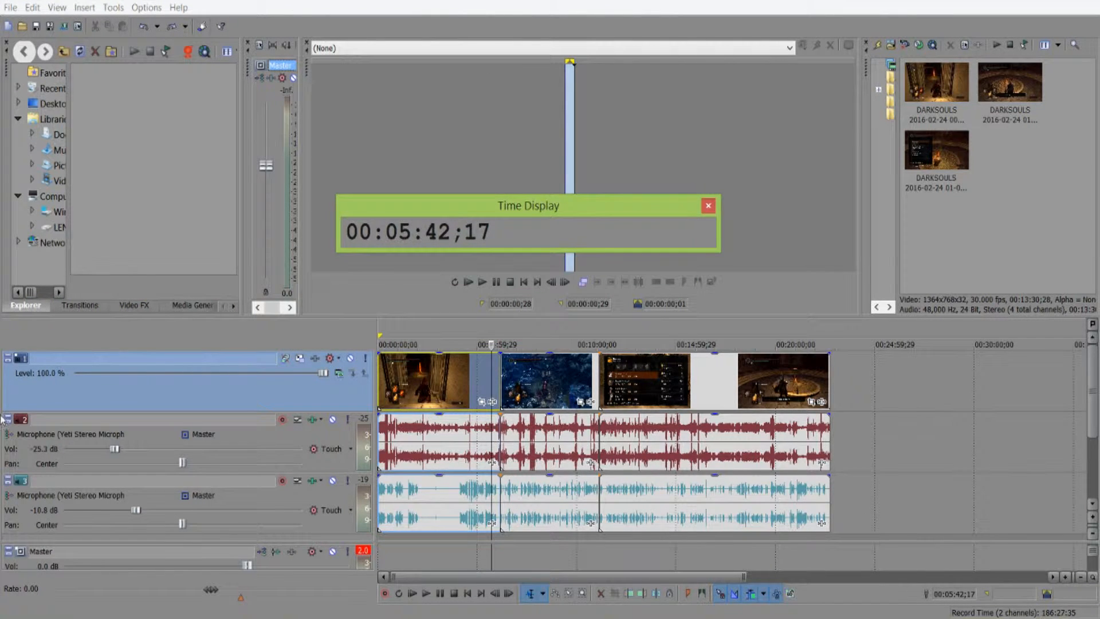
pyautogui.moveTo(525, 206); pyautogui.dragTo(570, 1)
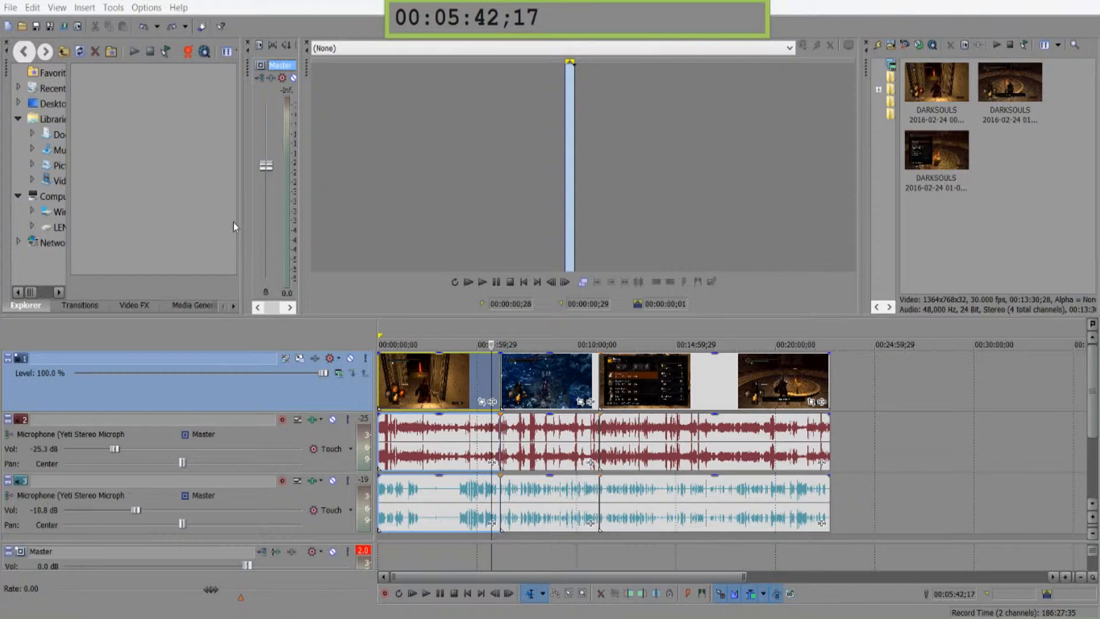
pyautogui.moveTo(243, 216); pyautogui.dragTo(84, 223)
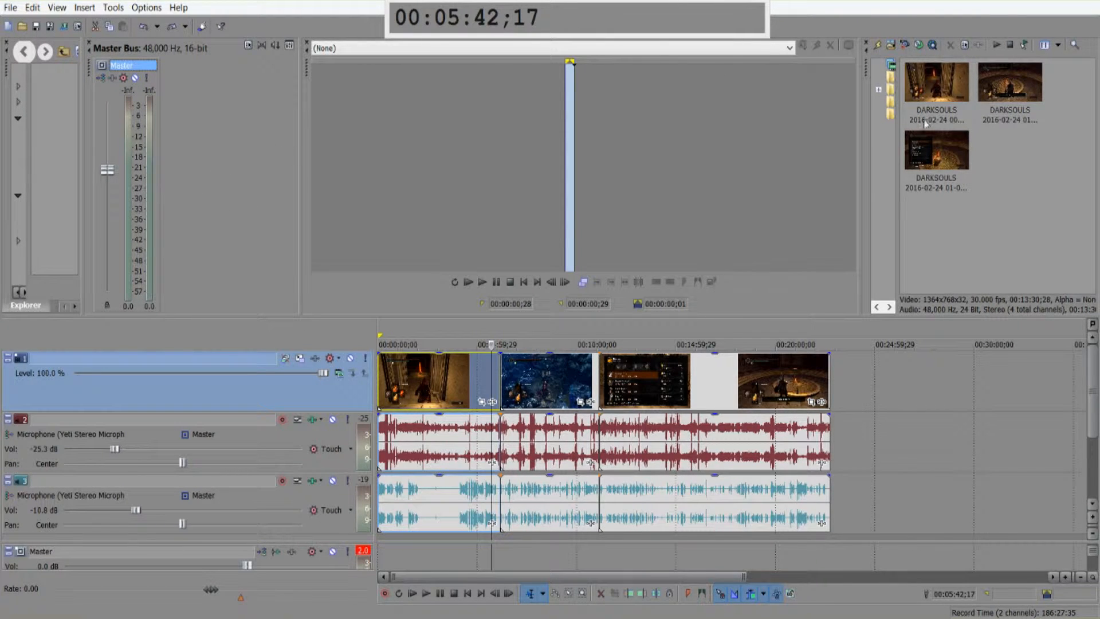
pyautogui.moveTo(897, 192); pyautogui.dragTo(664, 183)
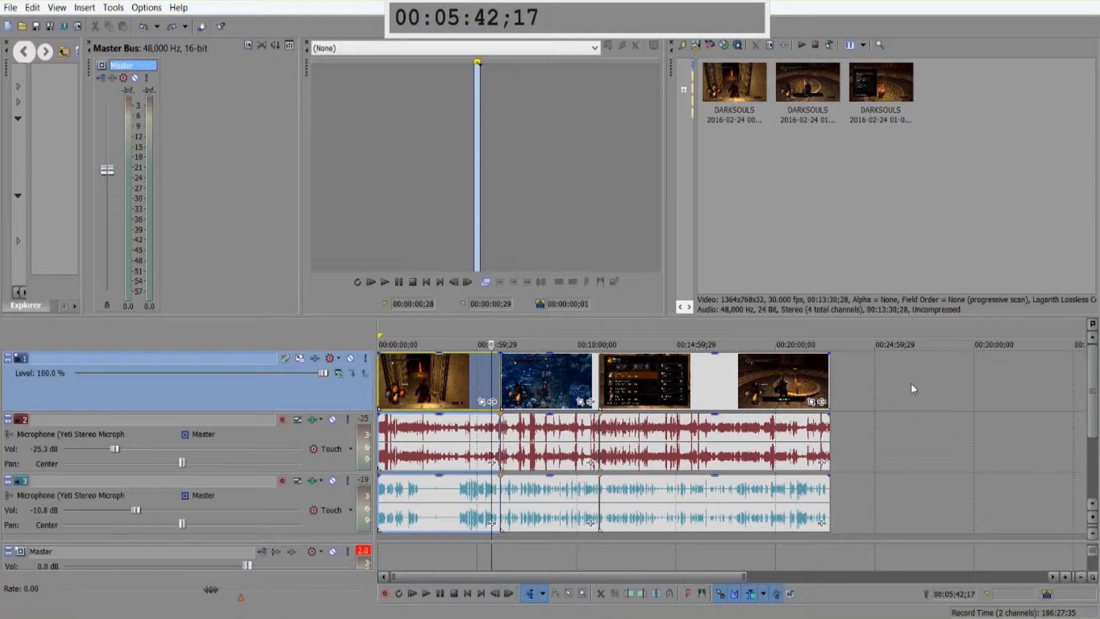
# Restore the workspace to the Default Layout
pyautogui.click(56, 7)
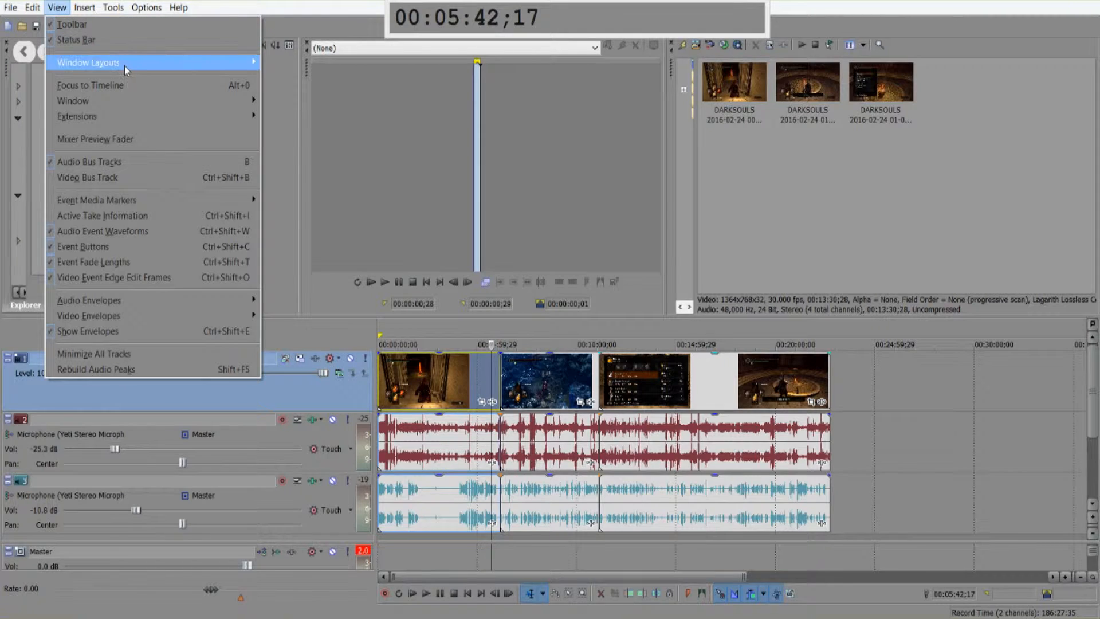
pyautogui.moveTo(125, 64)
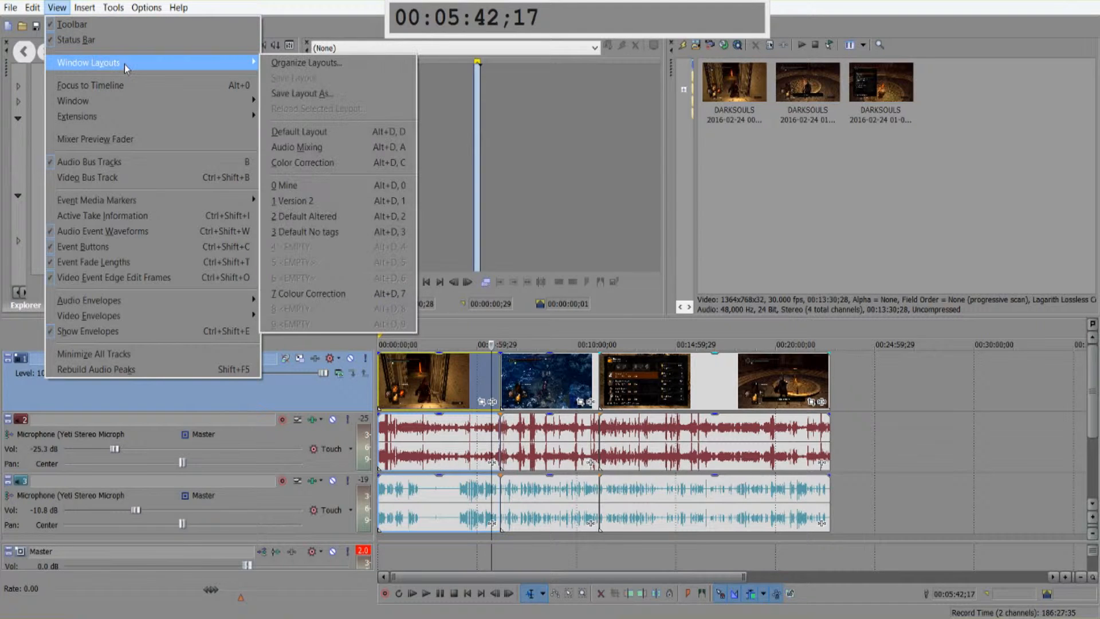
pyautogui.click(337, 137)
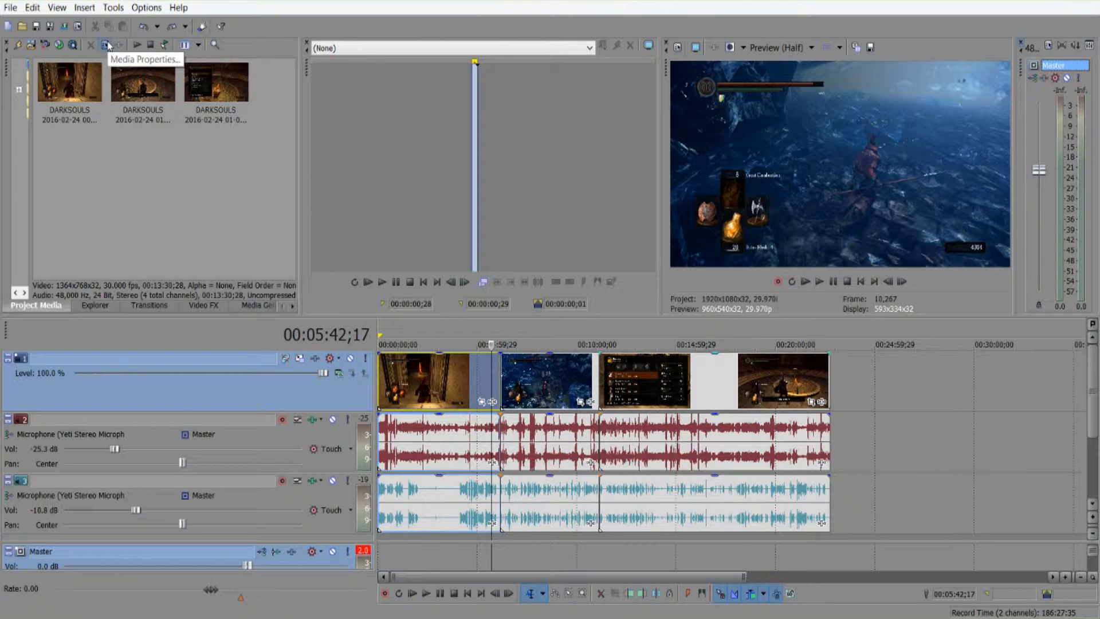
# Load the saved window layout Version 2
pyautogui.click(57, 7)
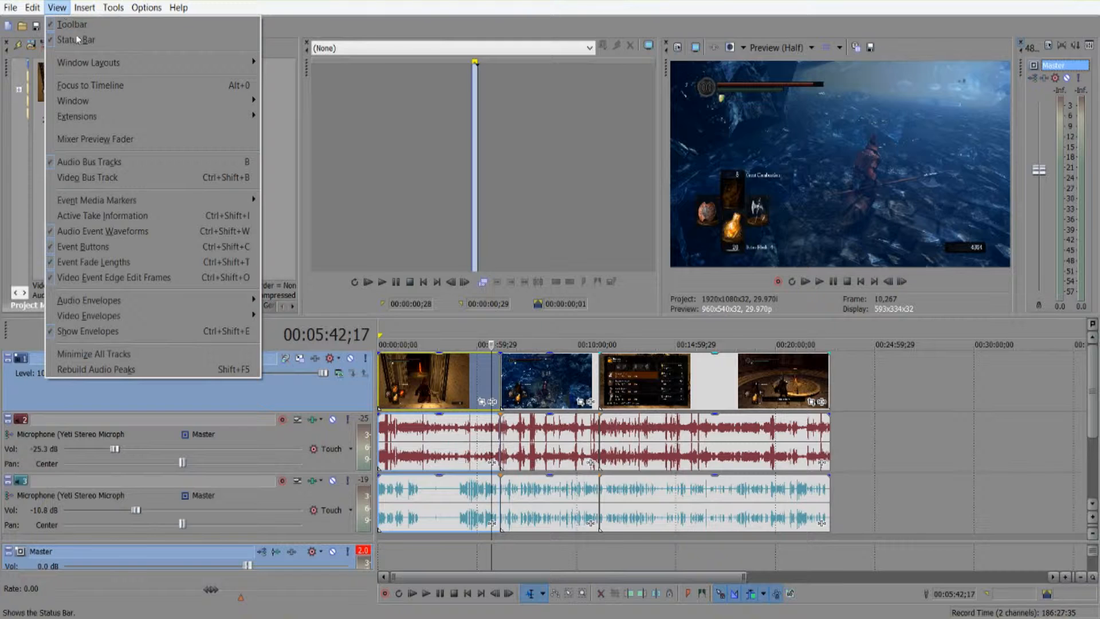
pyautogui.moveTo(120, 67)
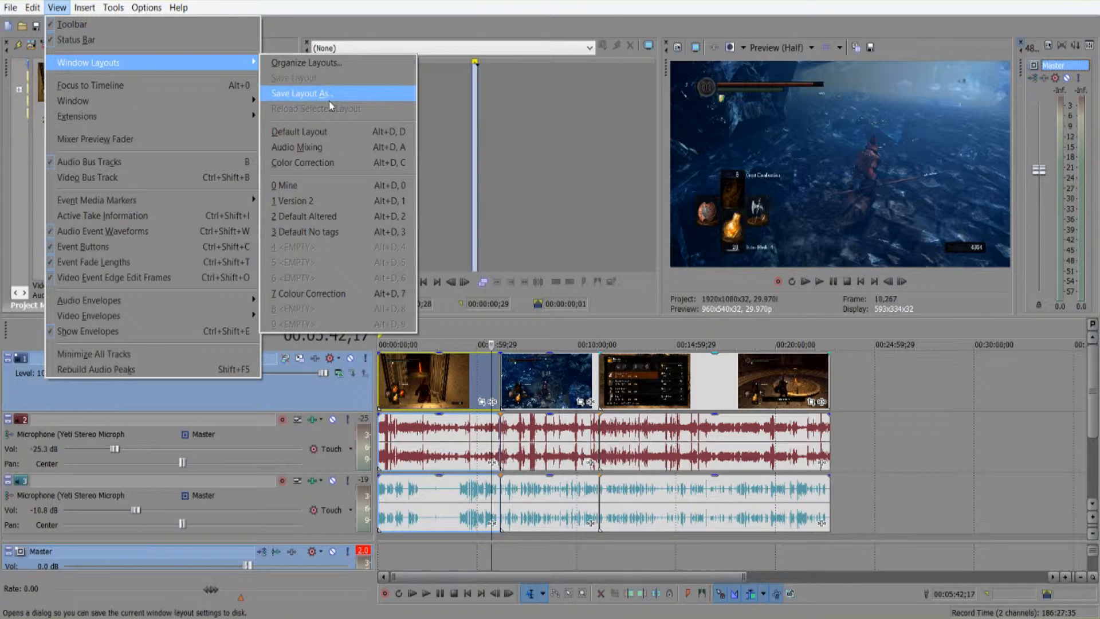
pyautogui.click(332, 201)
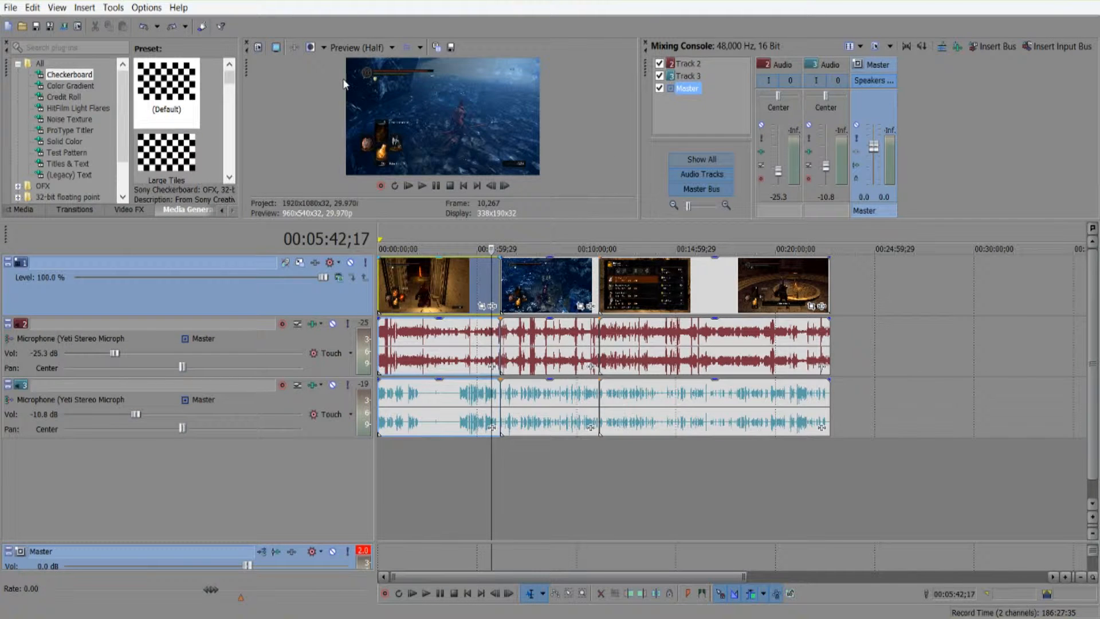
# Review the available saved layouts and their numbered slots in Organize Layouts, without reassigning any, and close the dialog
pyautogui.click(57, 8)
pyautogui.moveTo(167, 62)
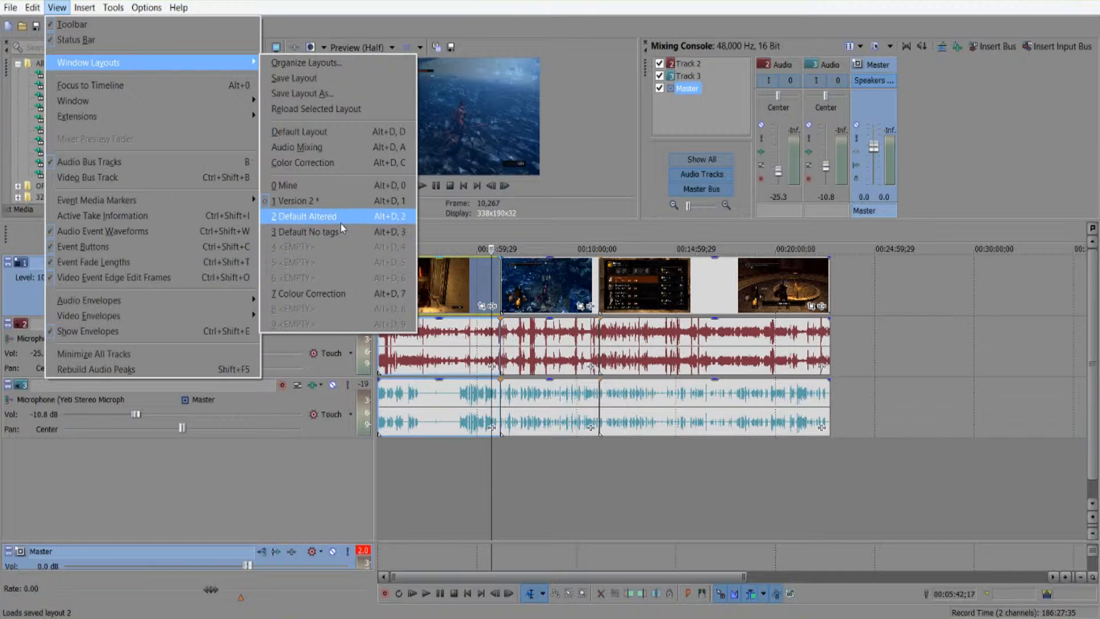
pyautogui.click(320, 68)
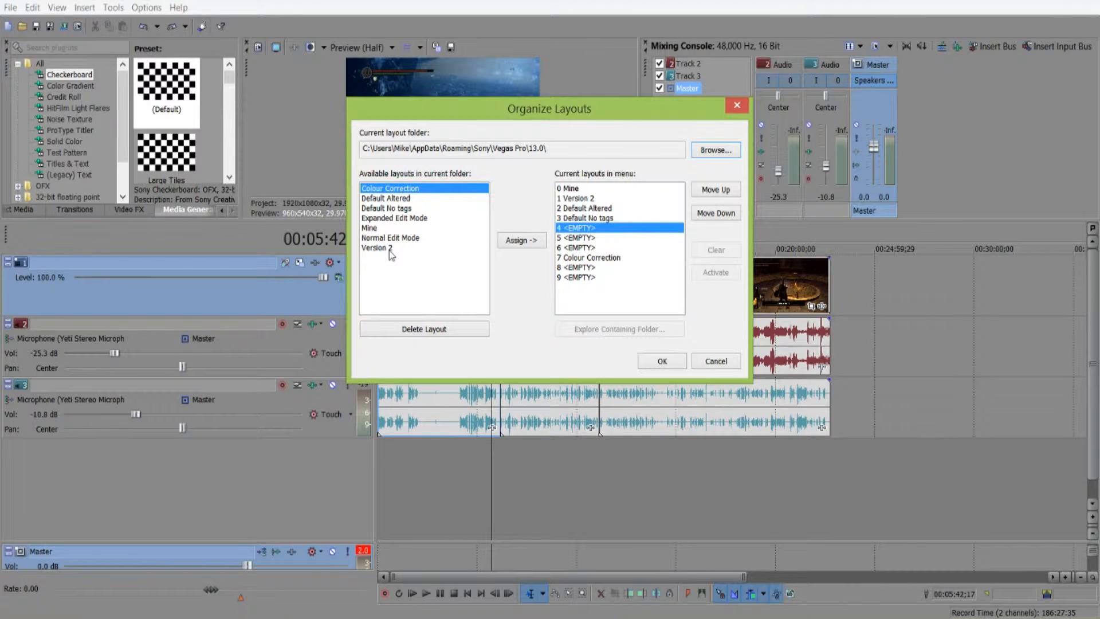
pyautogui.click(601, 210)
pyautogui.click(582, 237)
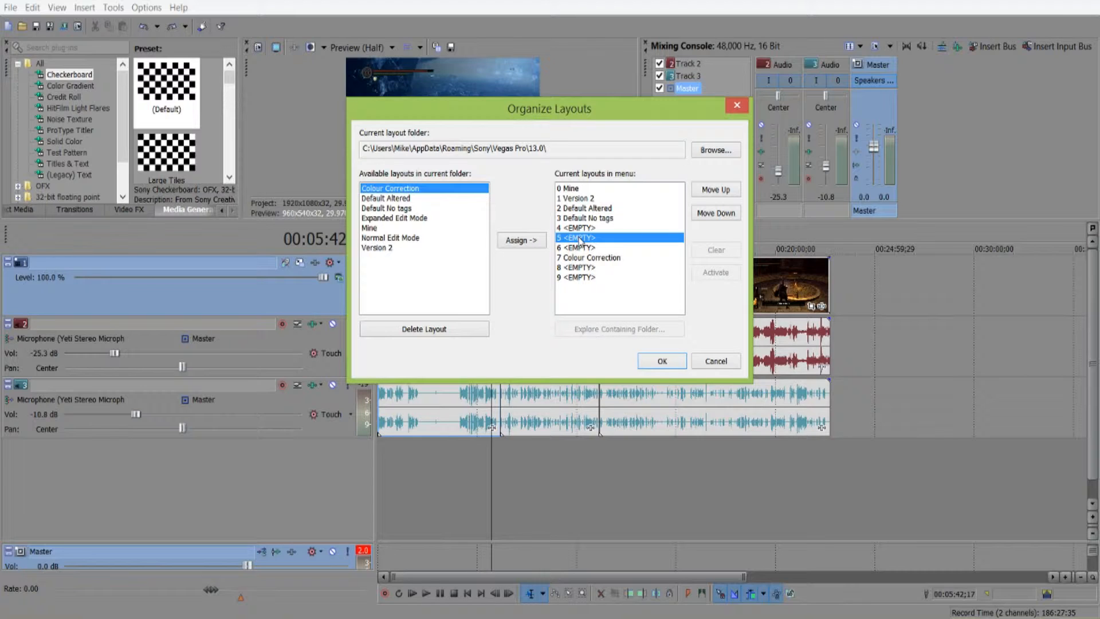
pyautogui.click(581, 197)
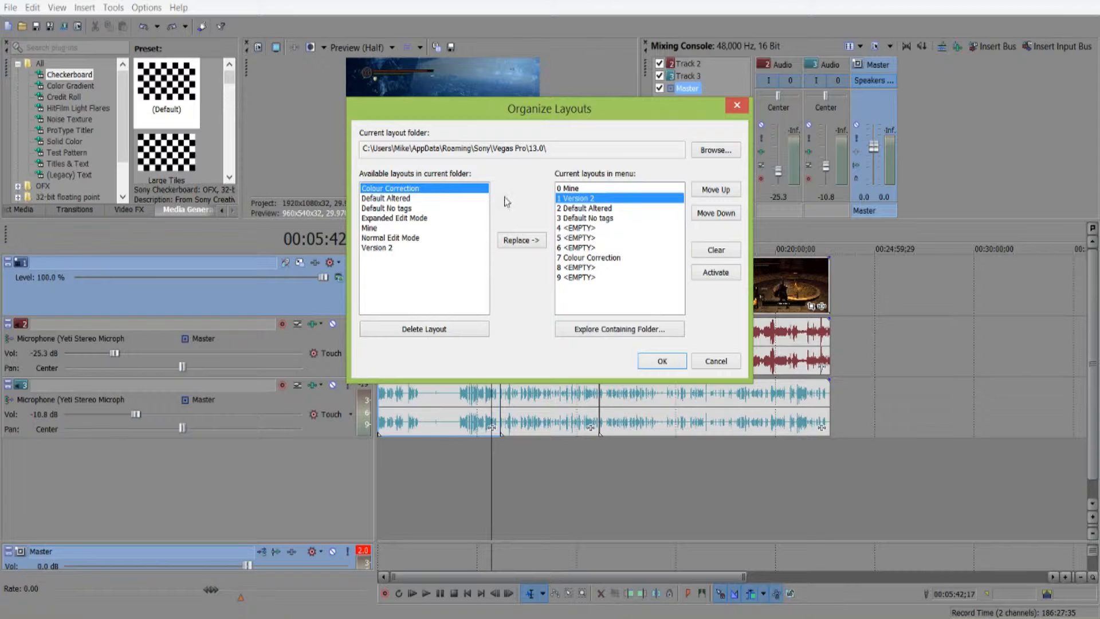
pyautogui.click(381, 218)
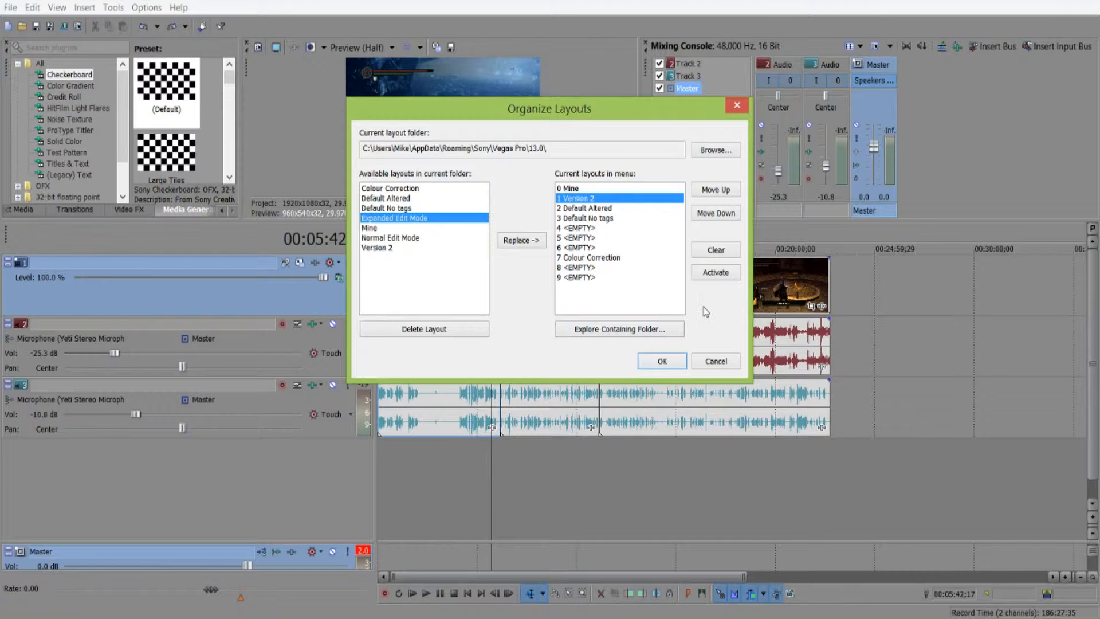
pyautogui.click(675, 367)
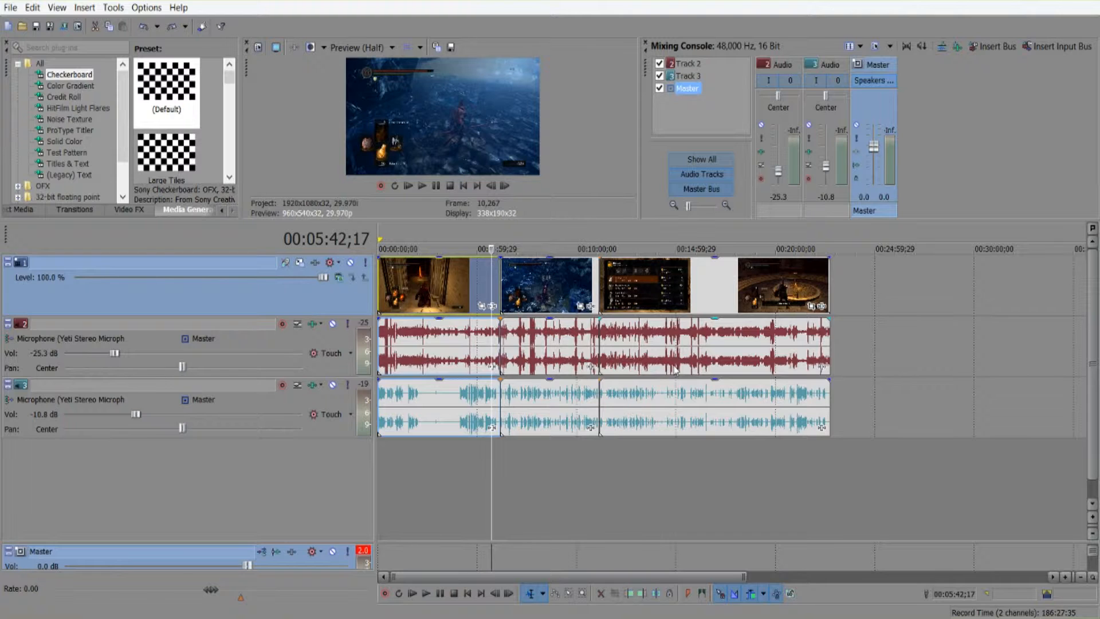
# Load the Audio Mixing window layout
pyautogui.click(56, 8)
pyautogui.moveTo(205, 63)
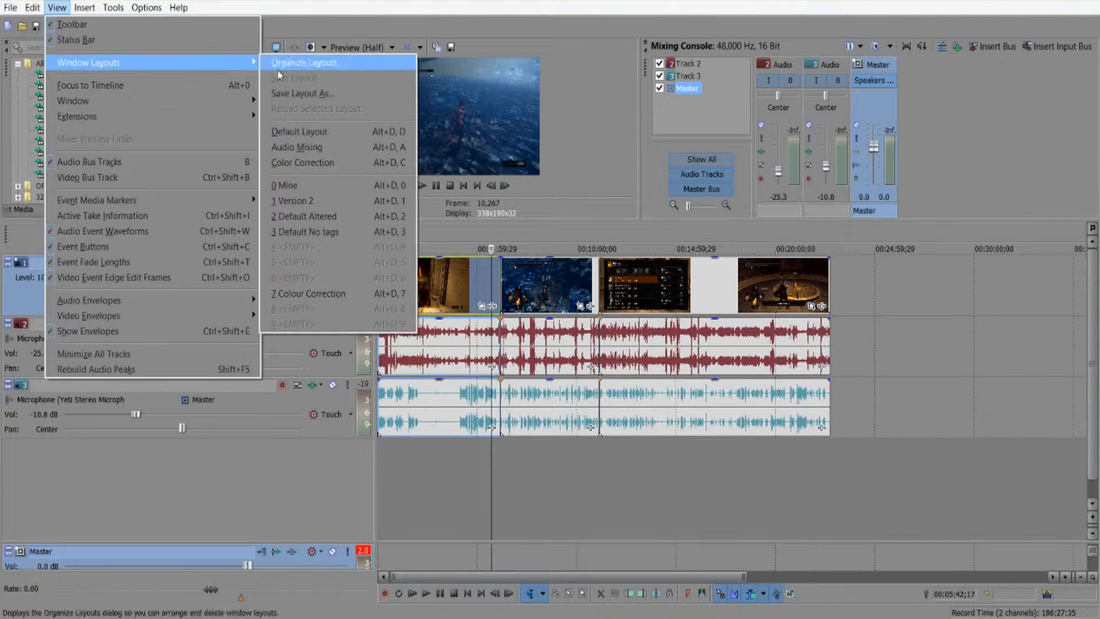
pyautogui.click(304, 148)
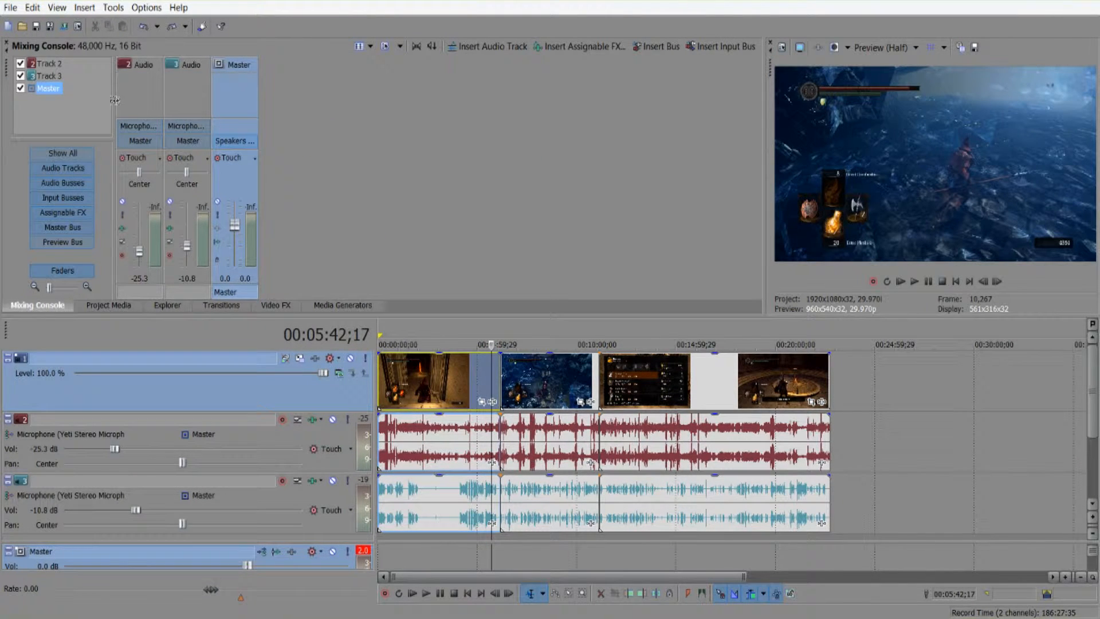
# Load the Color Correction window layout and close its Video Scopes and Video Preview windows
pyautogui.click(58, 9)
pyautogui.click(58, 8)
pyautogui.click(57, 8)
pyautogui.moveTo(154, 64)
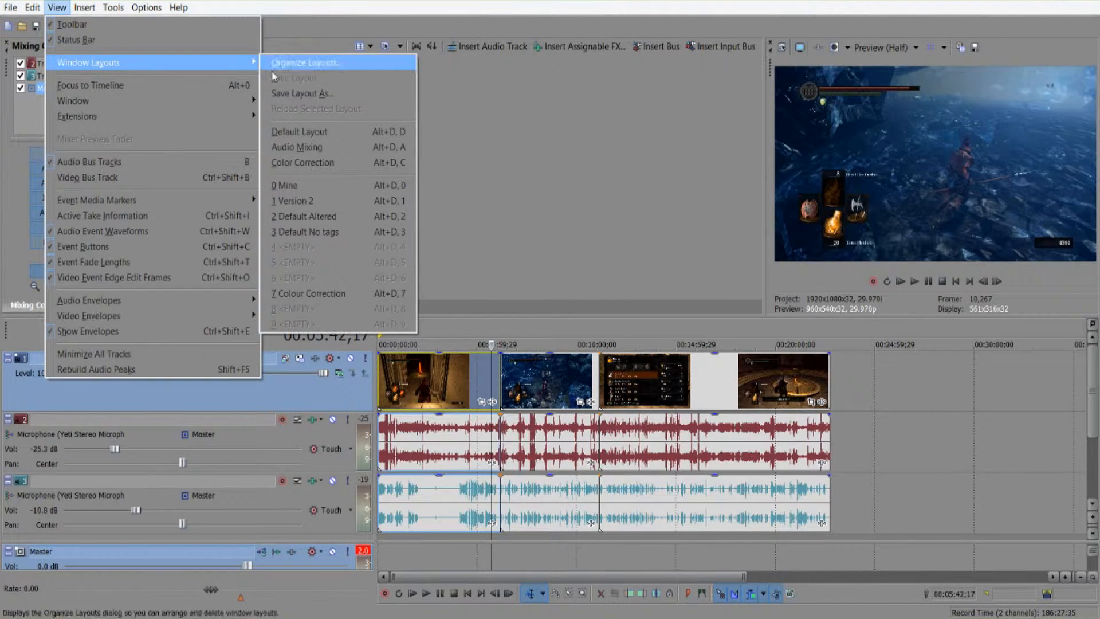
pyautogui.click(341, 162)
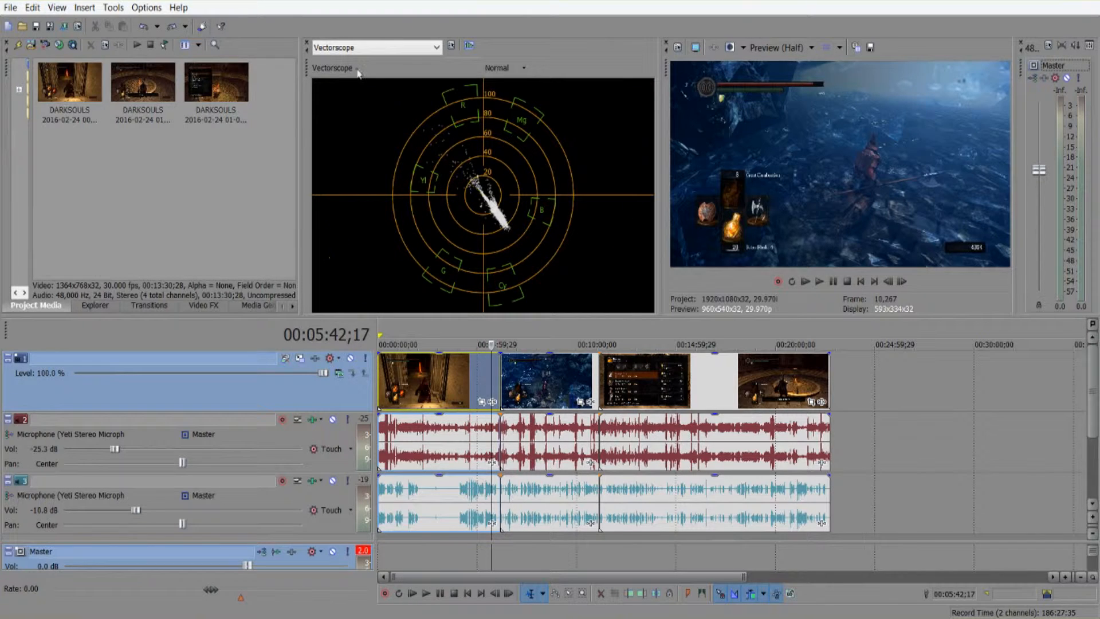
pyautogui.click(308, 43)
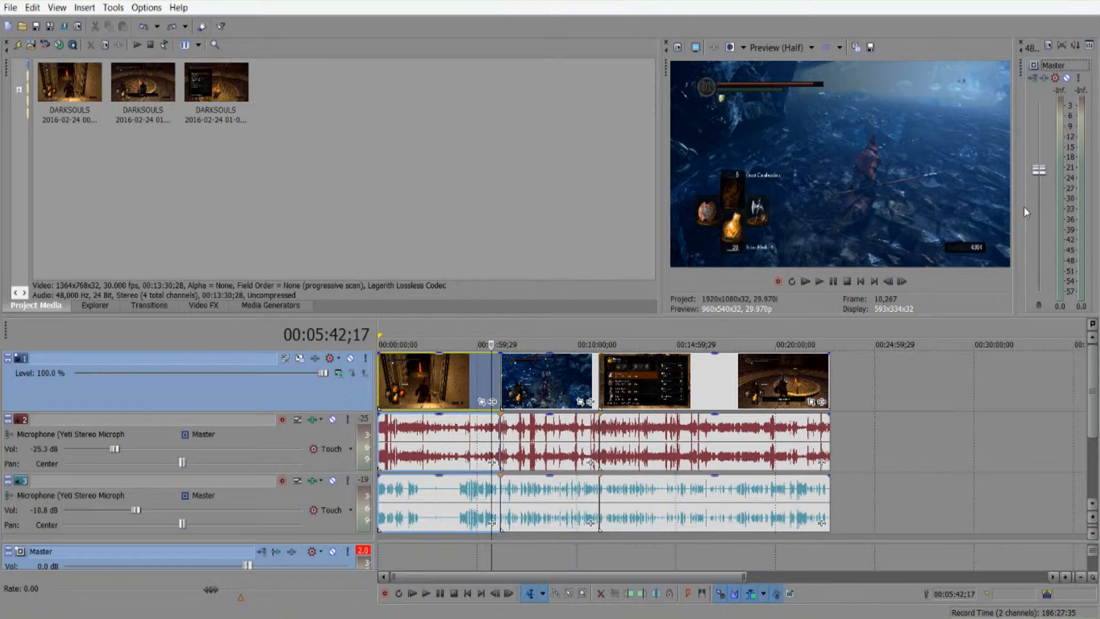
pyautogui.click(668, 45)
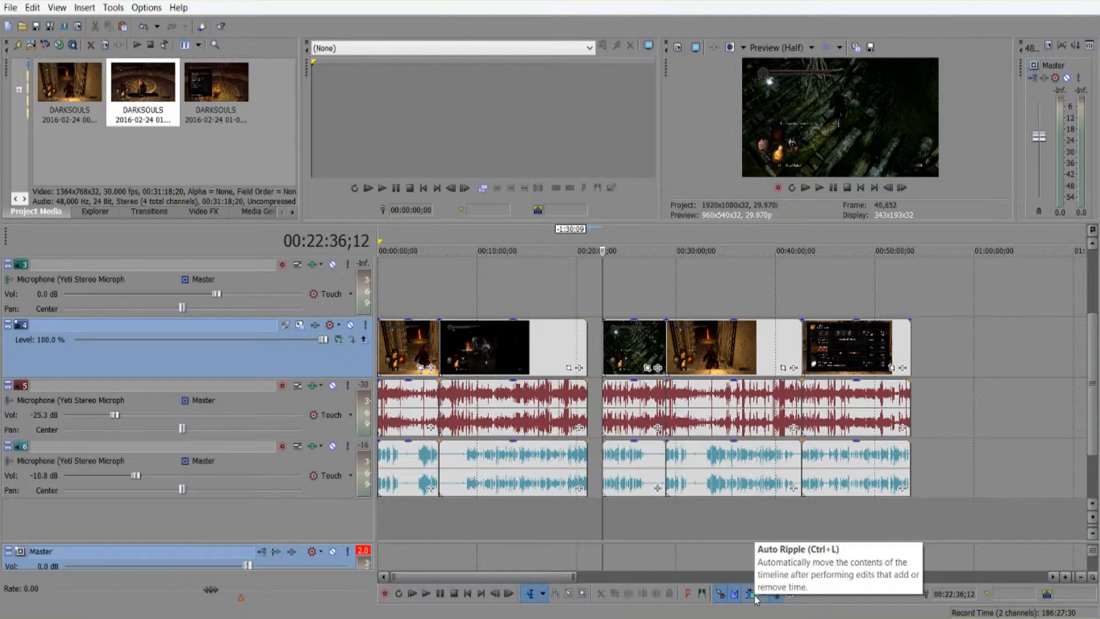
# With Auto Ripple on, shift the second, fourth and last clips along the timeline to open gaps between them
pyautogui.click(469, 350)
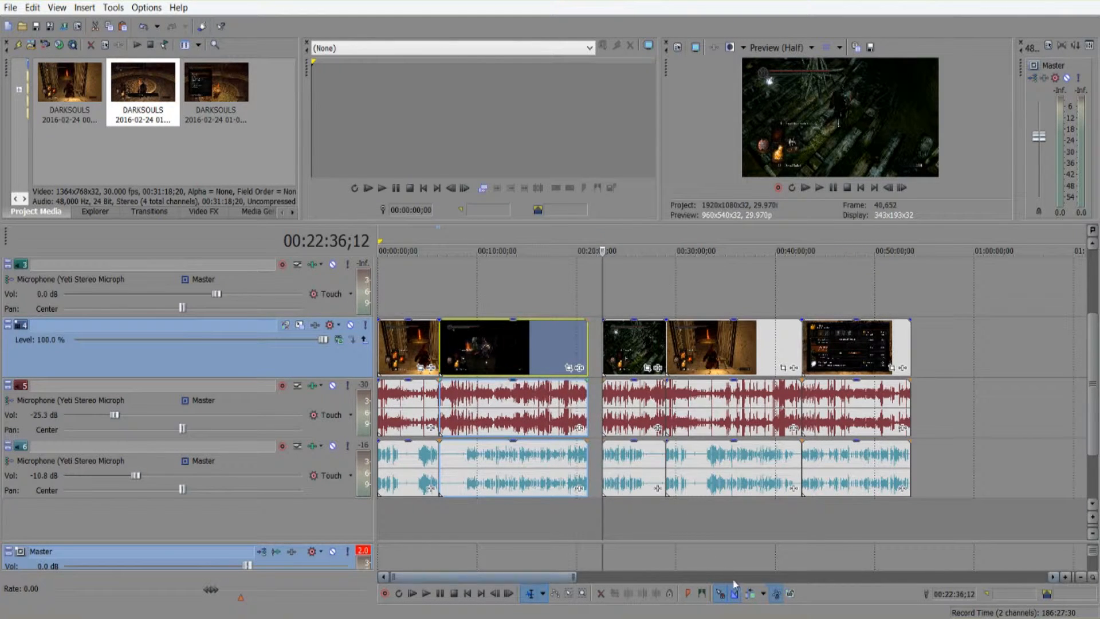
pyautogui.moveTo(452, 339); pyautogui.dragTo(504, 341)
pyautogui.click(647, 346)
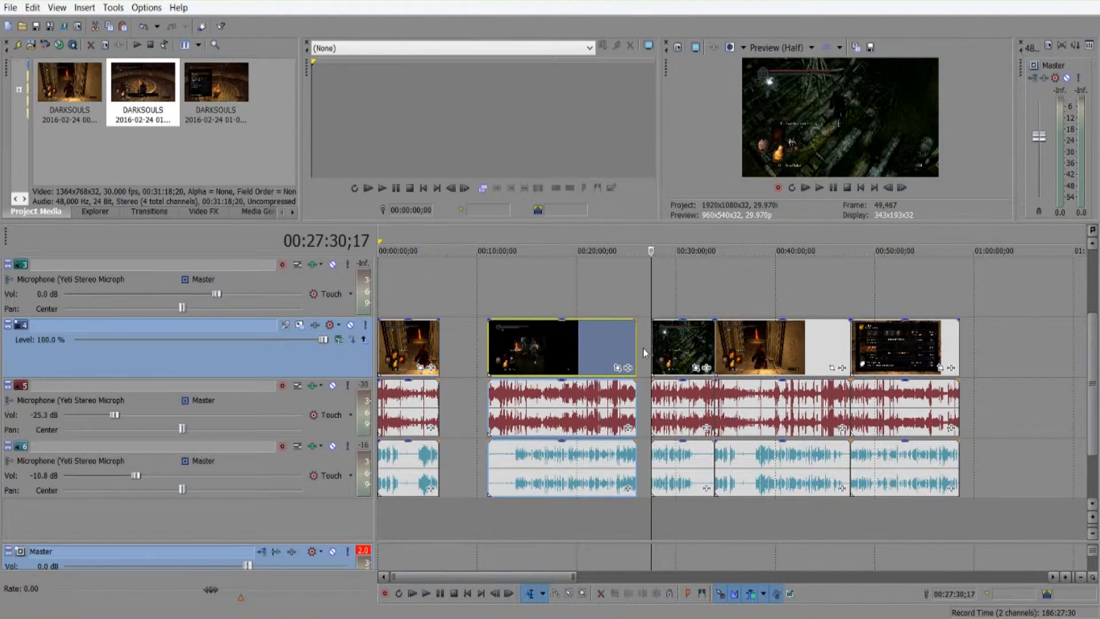
pyautogui.moveTo(773, 360); pyautogui.dragTo(819, 358)
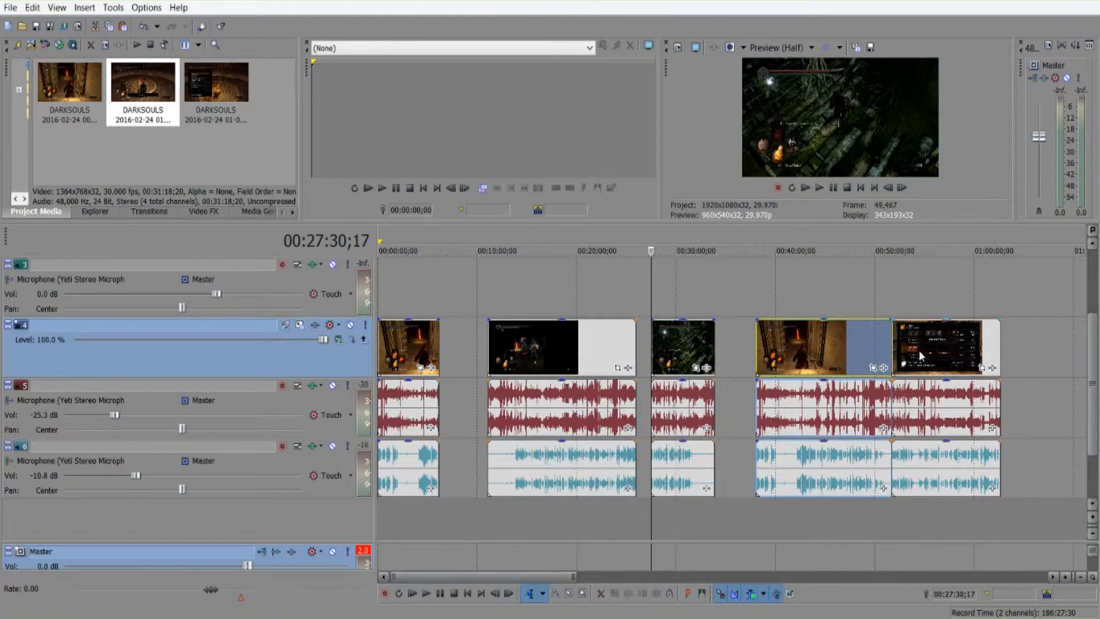
pyautogui.moveTo(912, 357); pyautogui.dragTo(941, 357)
pyautogui.moveTo(400, 360)
pyautogui.mouseDown()
pyautogui.moveTo(487, 360)
pyautogui.moveTo(391, 351)
pyautogui.mouseUp()
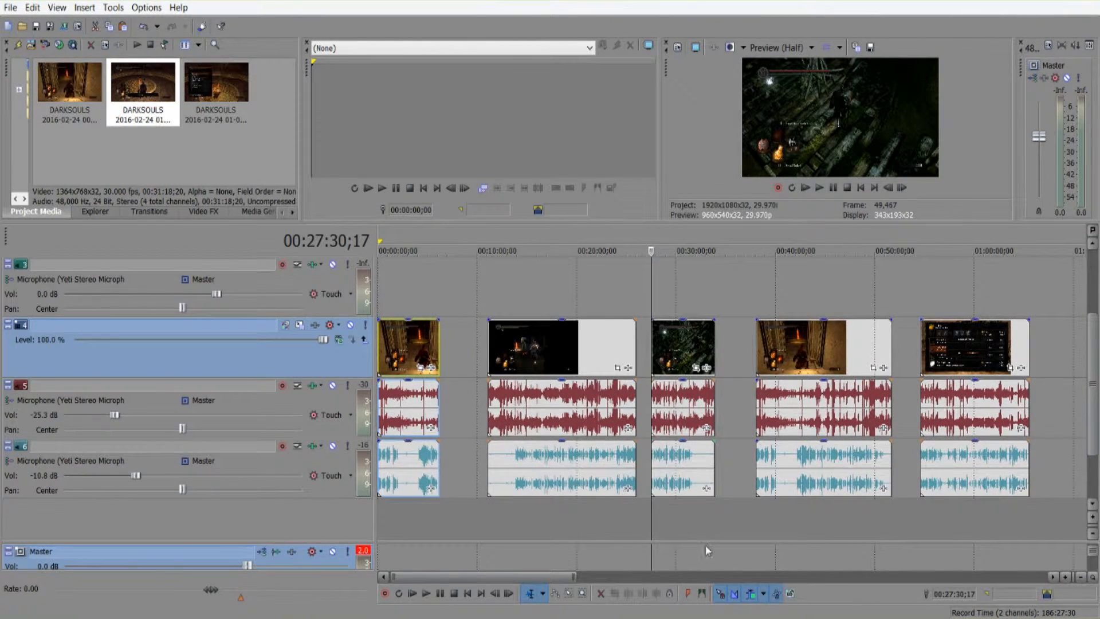
# With Auto Ripple off, move the second through fifth clips back one by one to close every gap on the timeline
pyautogui.moveTo(404, 354)
pyautogui.mouseDown()
pyautogui.moveTo(652, 355)
pyautogui.moveTo(404, 352)
pyautogui.mouseUp()
pyautogui.moveTo(530, 355); pyautogui.dragTo(479, 348)
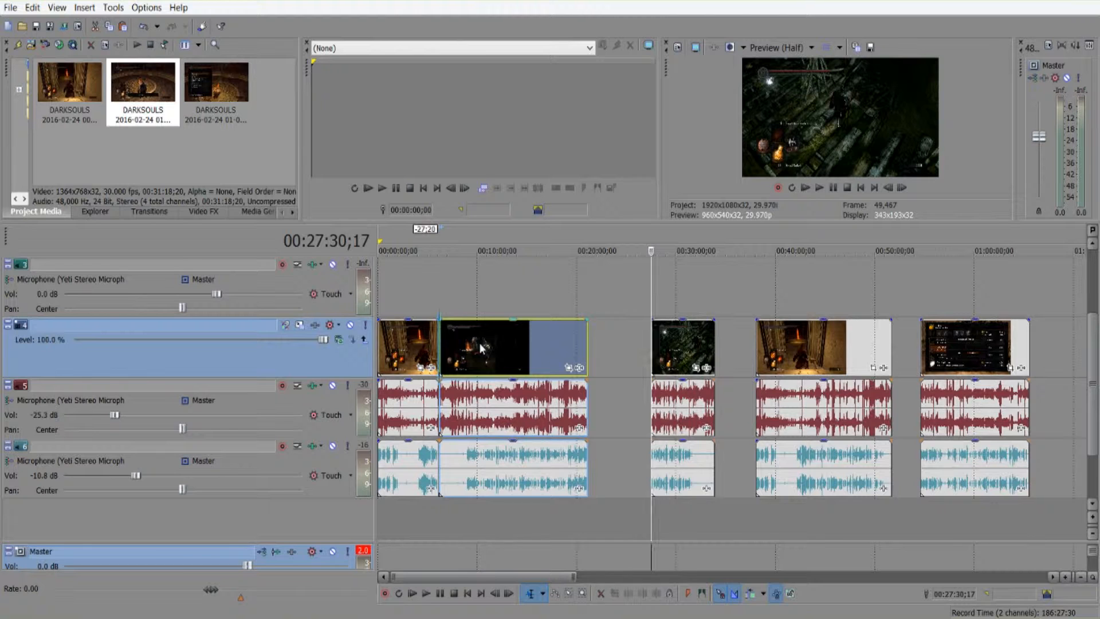
pyautogui.moveTo(668, 335); pyautogui.dragTo(610, 337)
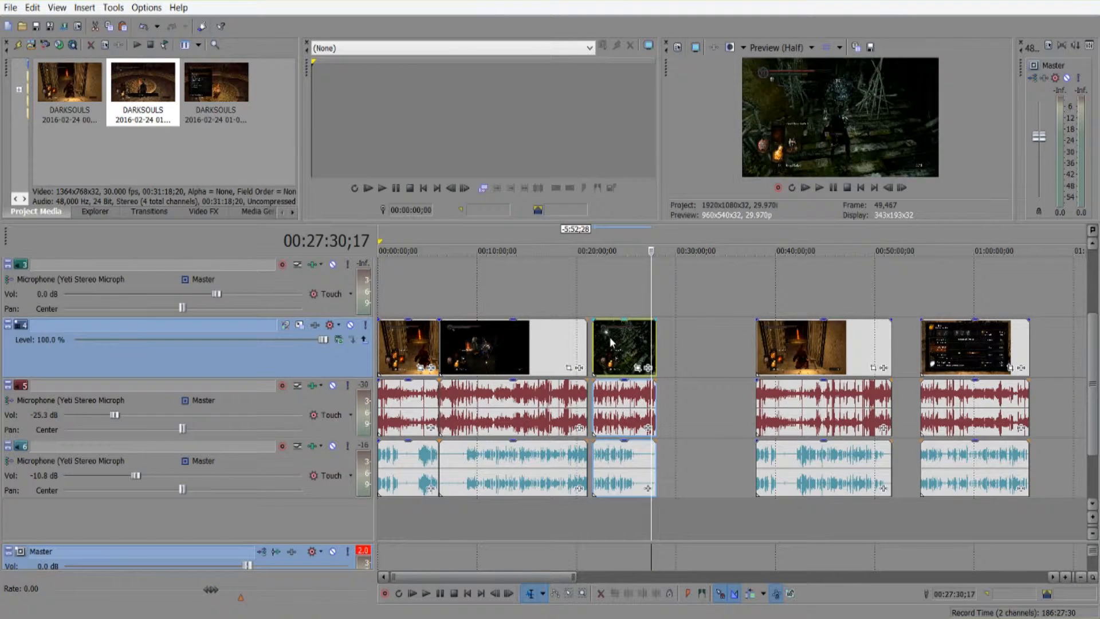
pyautogui.moveTo(786, 355); pyautogui.dragTo(682, 353)
pyautogui.moveTo(917, 364); pyautogui.dragTo(792, 364)
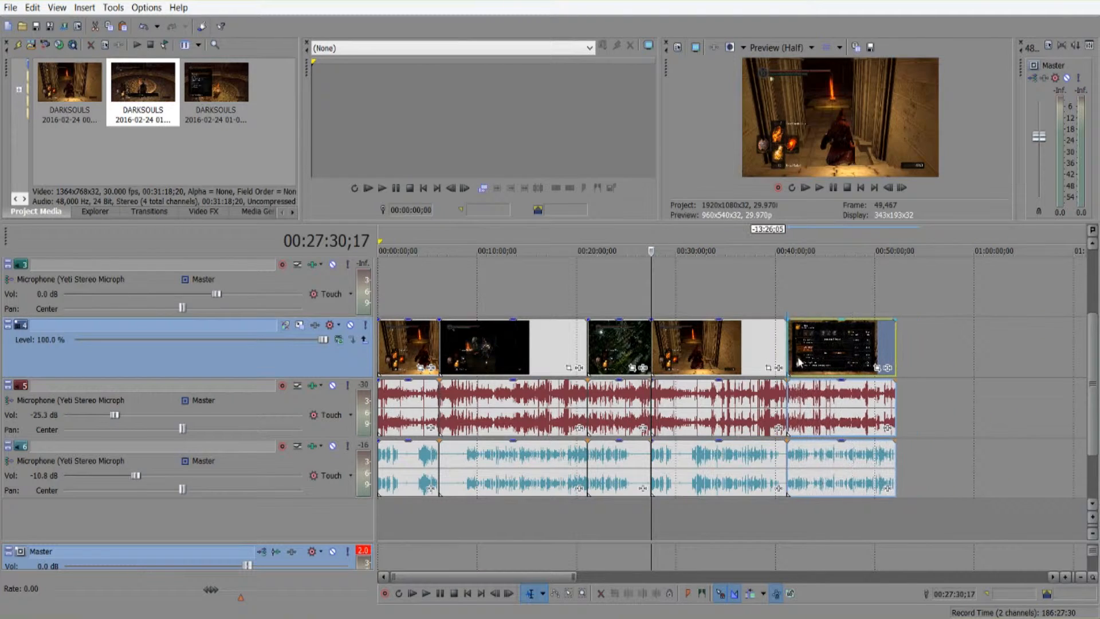
# Split the second clip and its grouped audio at 00:18:03;04
pyautogui.click(556, 345)
pyautogui.rightClick(556, 346)
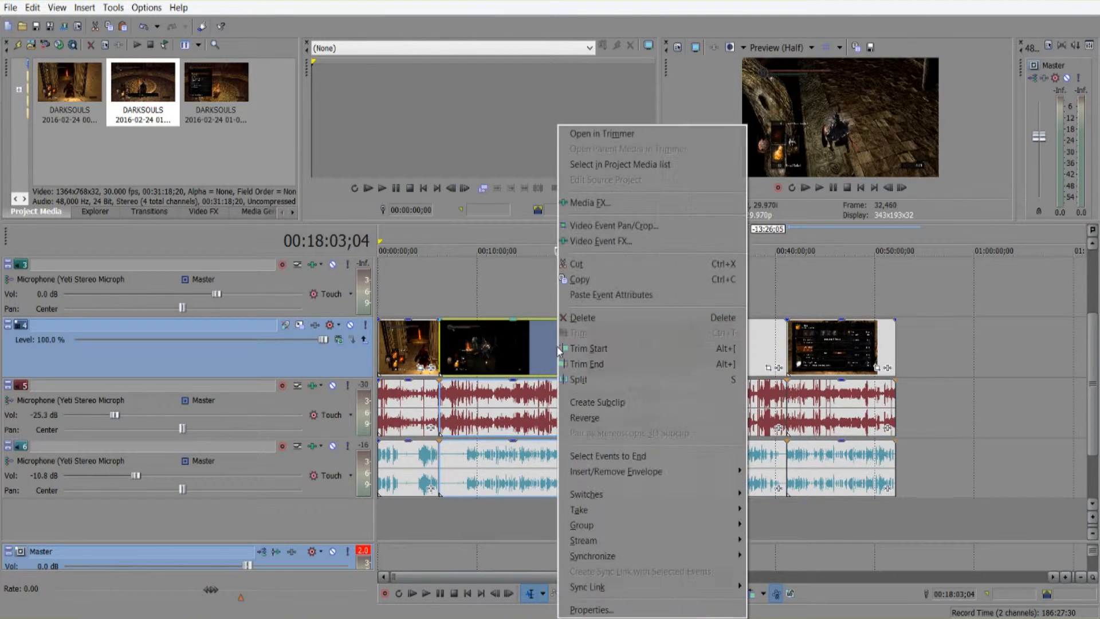
pyautogui.click(649, 384)
# Delete the short piece after the split with Auto Ripple off, and undo the deletion
pyautogui.rightClick(577, 334)
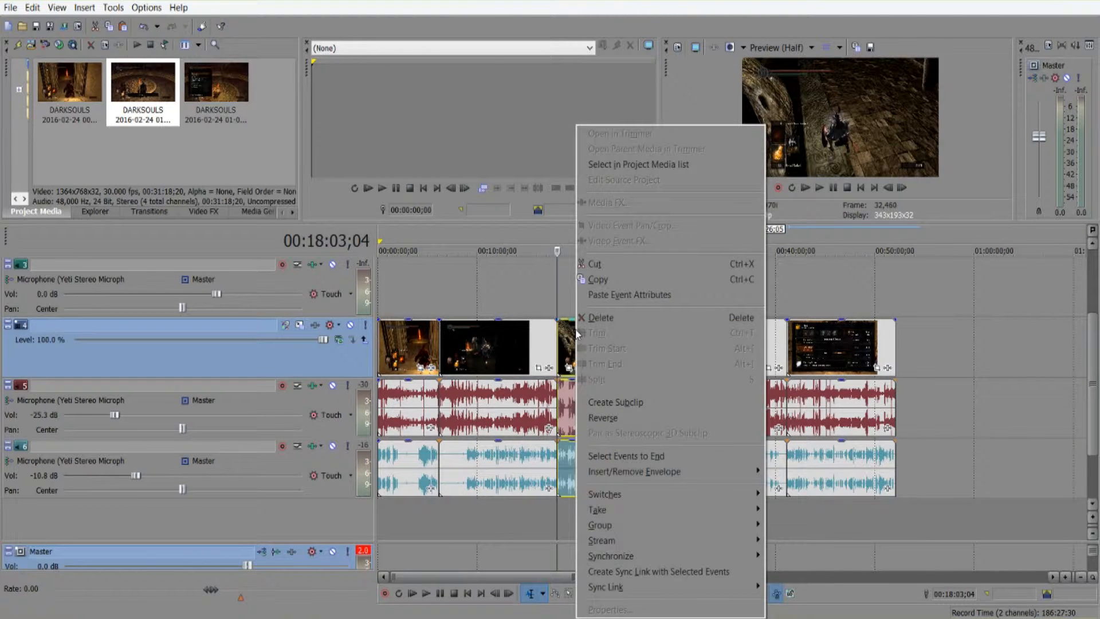
pyautogui.click(621, 320)
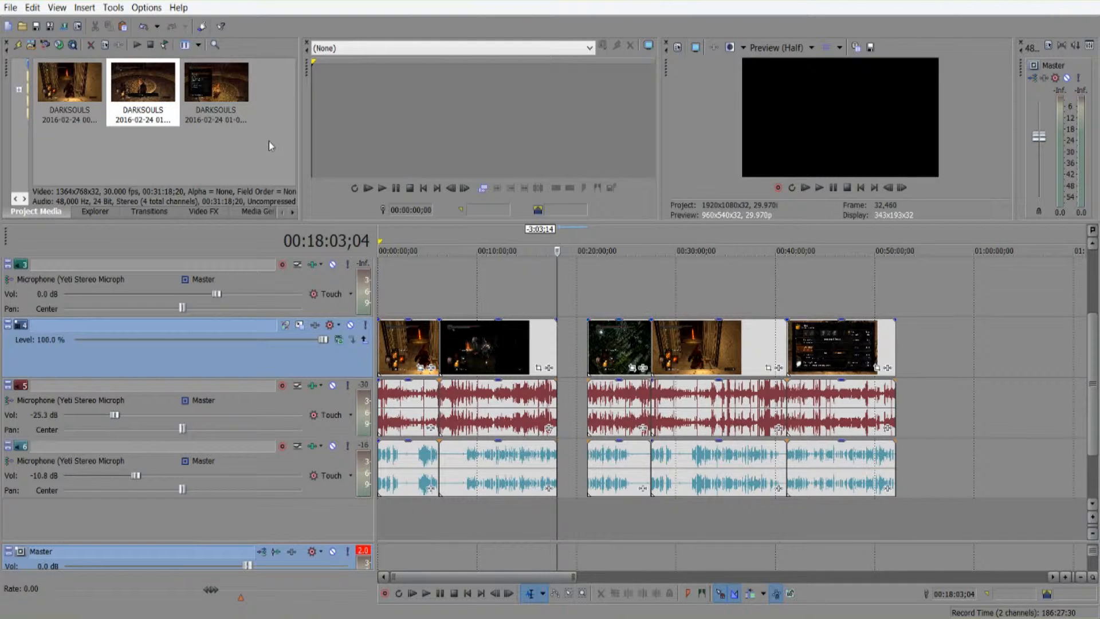
pyautogui.click(32, 7)
pyautogui.click(46, 90)
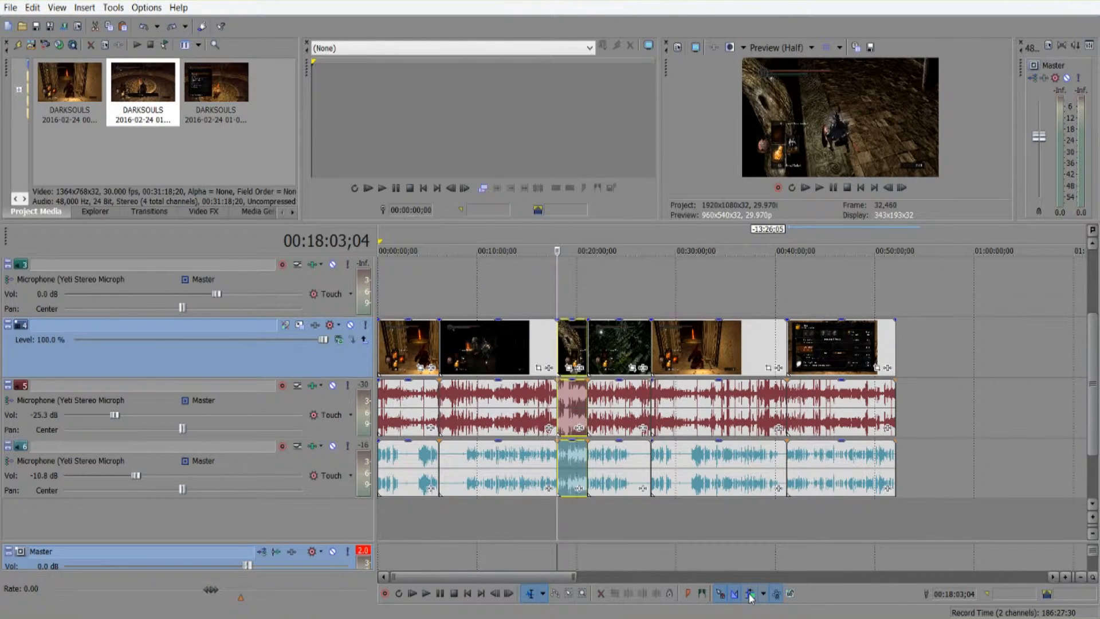
# With Auto Ripple on, delete the short piece that follows the split in the second clip
pyautogui.rightClick(574, 335)
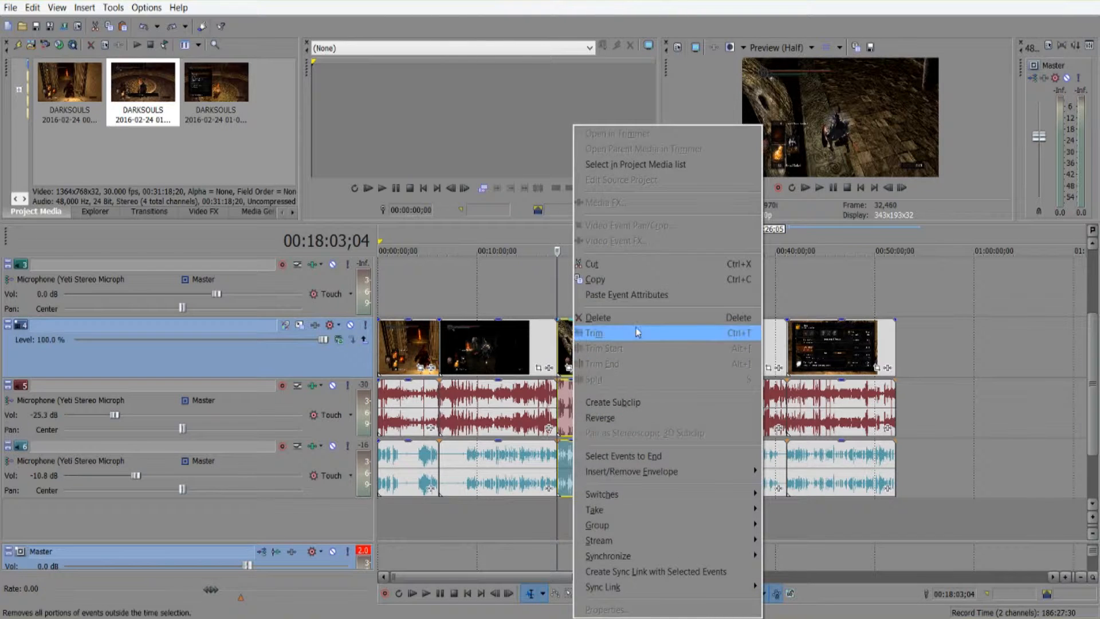
pyautogui.click(632, 317)
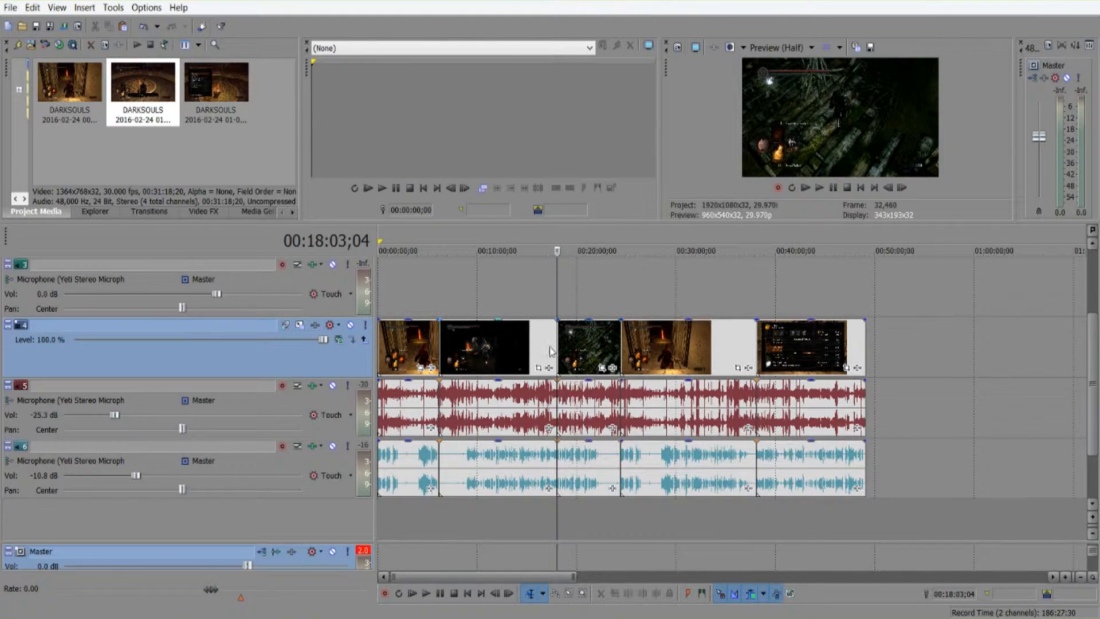
pyautogui.scroll(3, 573, 342)
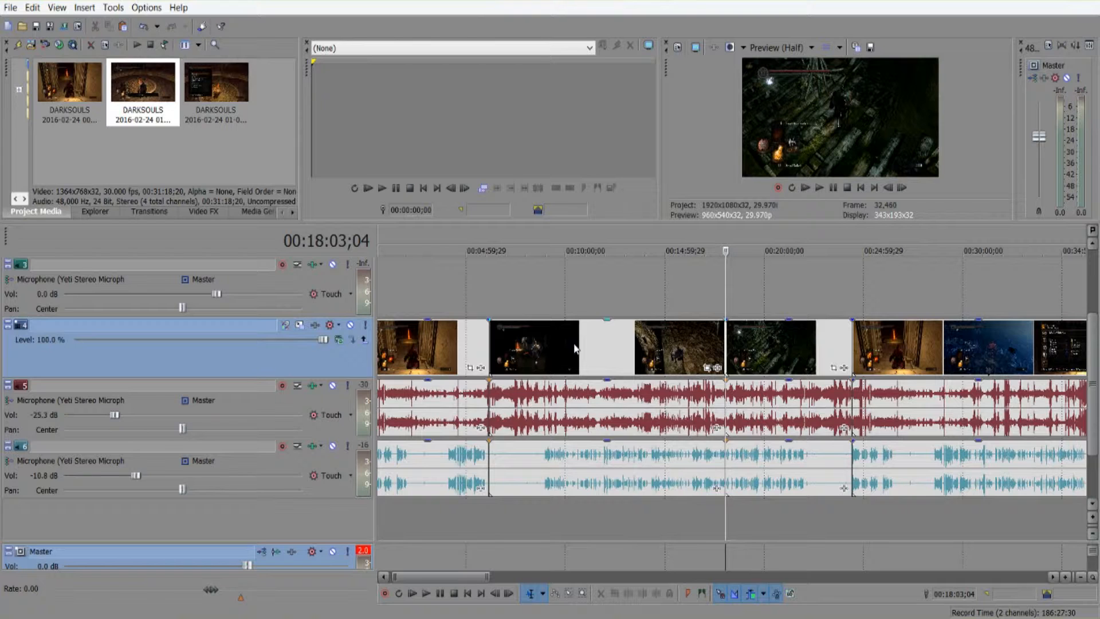
pyautogui.scroll(-4, 753, 340)
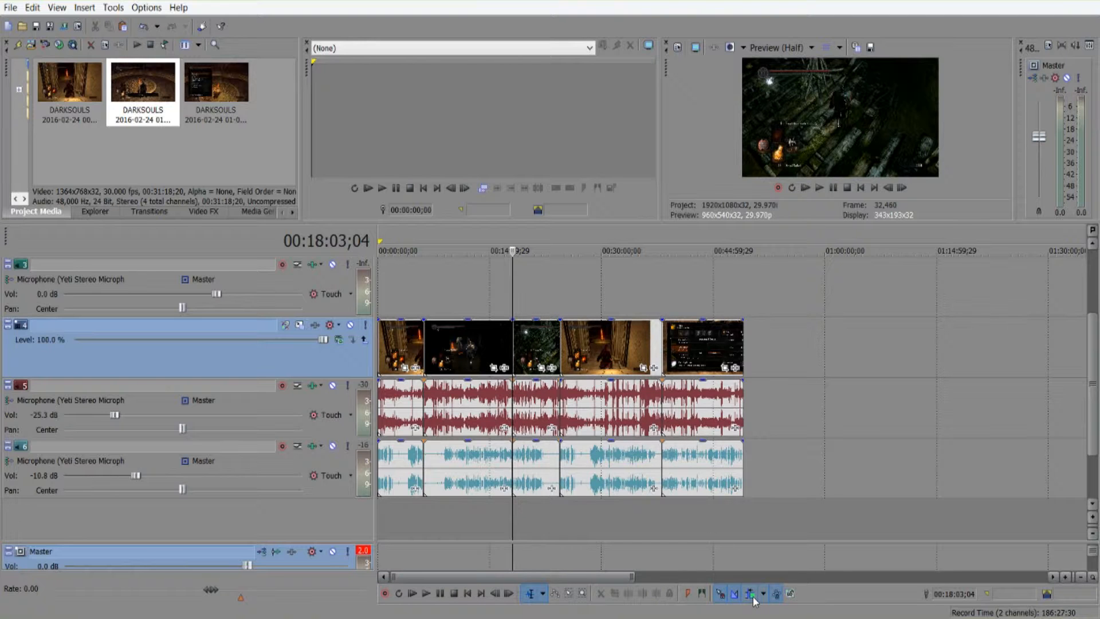
# With Auto Ripple off, split the third clip at 00:18:28;12 and delete the short piece before the split
pyautogui.scroll(10, 647, 528)
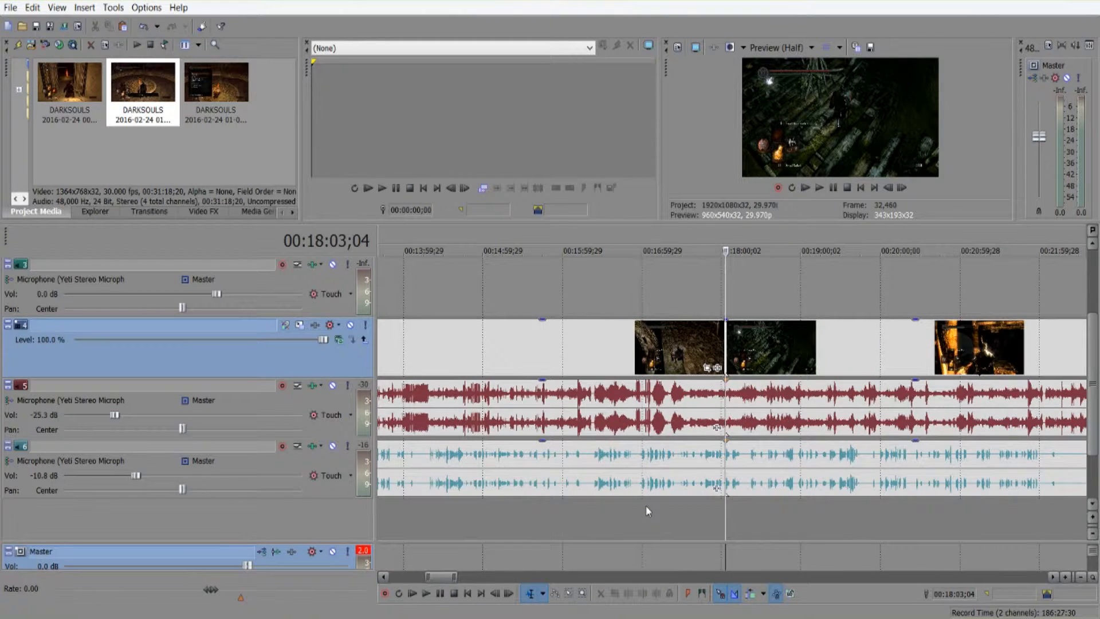
pyautogui.click(758, 339)
pyautogui.rightClick(759, 339)
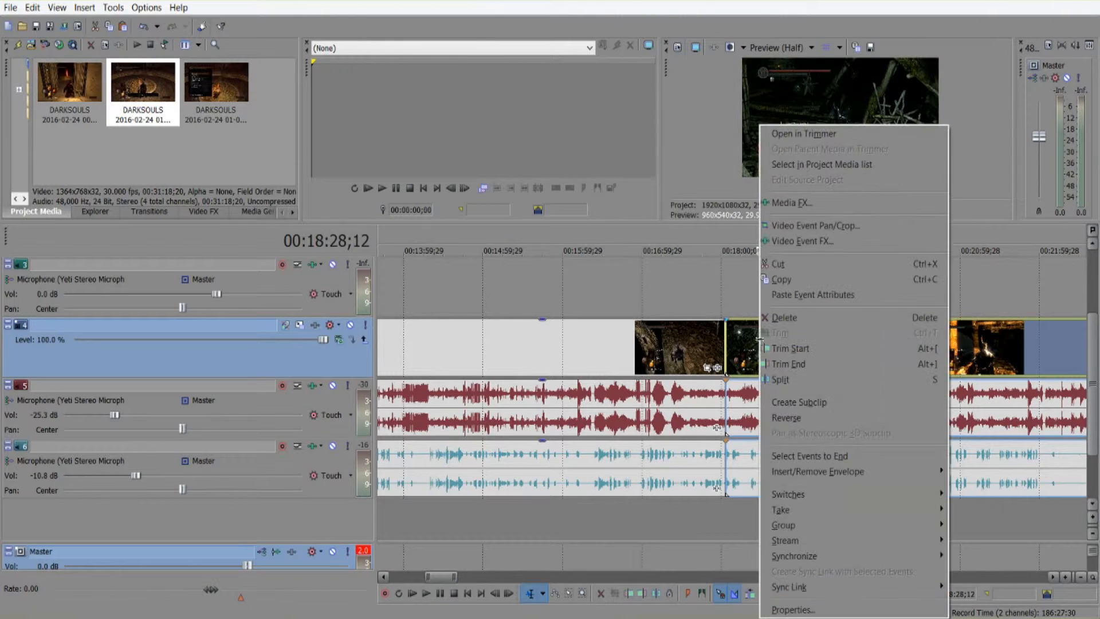
pyautogui.click(838, 385)
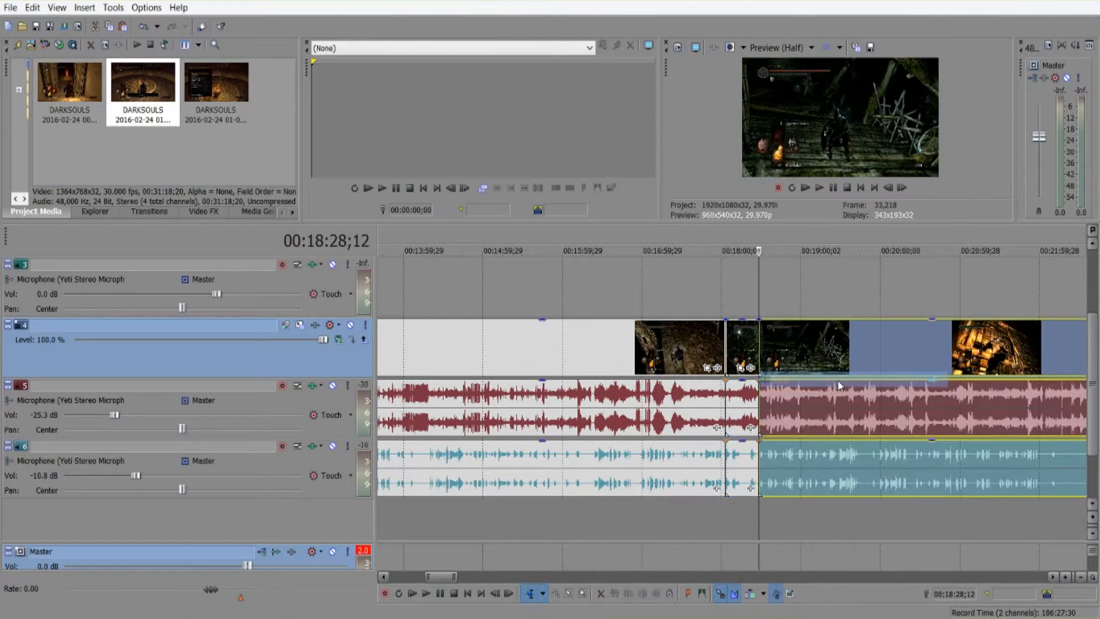
pyautogui.rightClick(741, 334)
pyautogui.click(779, 318)
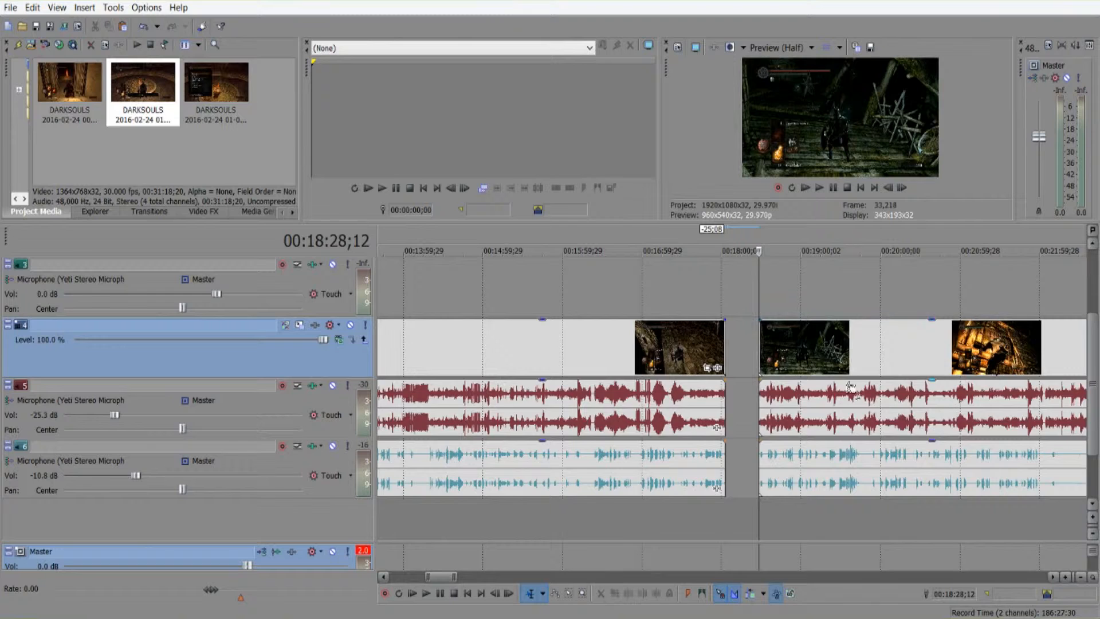
# Turn on Auto Ripple and move the third clip back against the second to close the gap
pyautogui.scroll(-10, 852, 389)
pyautogui.scroll(4, 852, 390)
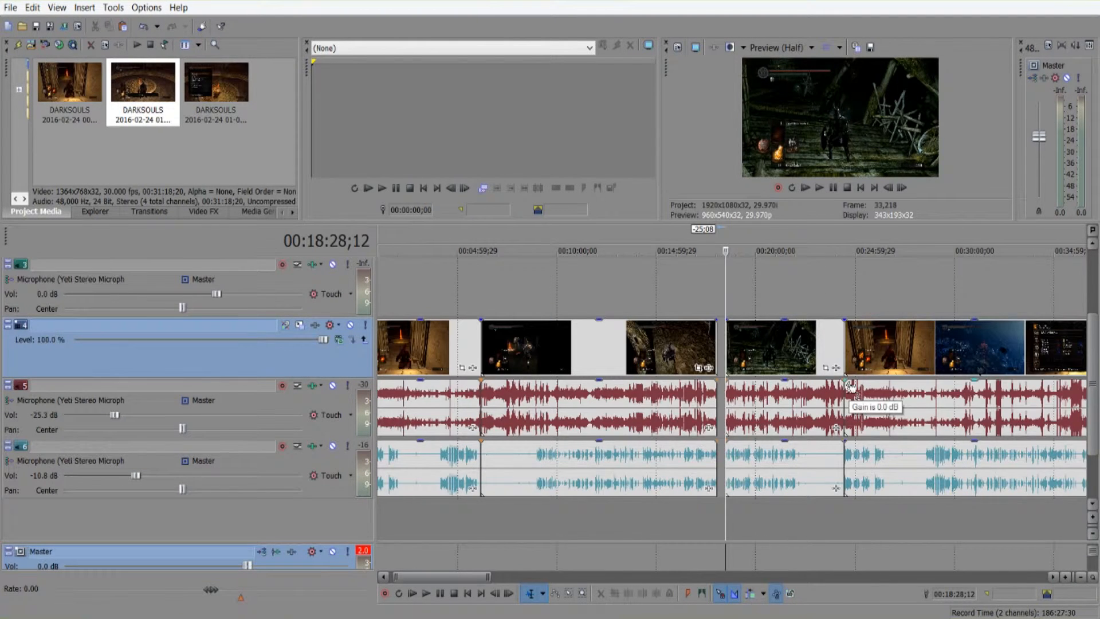
pyautogui.scroll(-3, 817, 284)
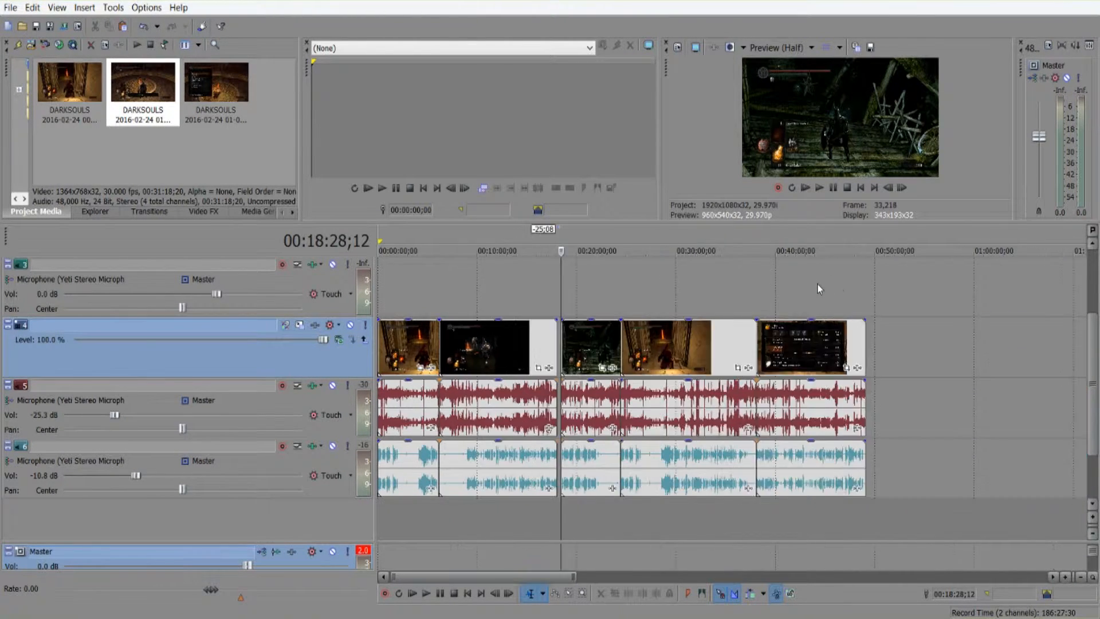
pyautogui.scroll(1, 817, 284)
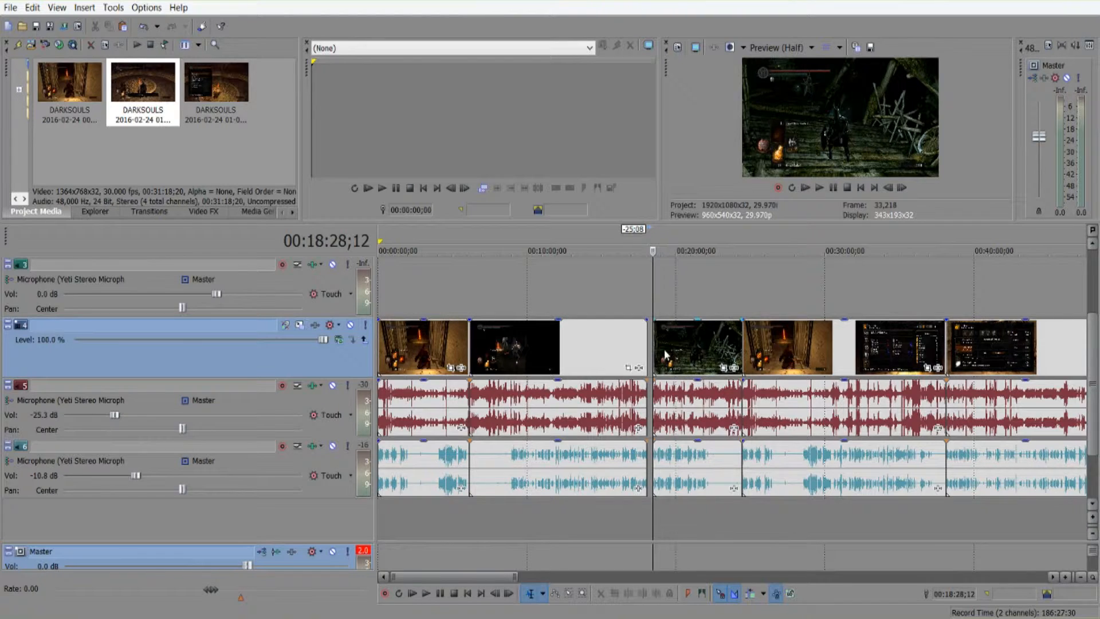
pyautogui.click(750, 593)
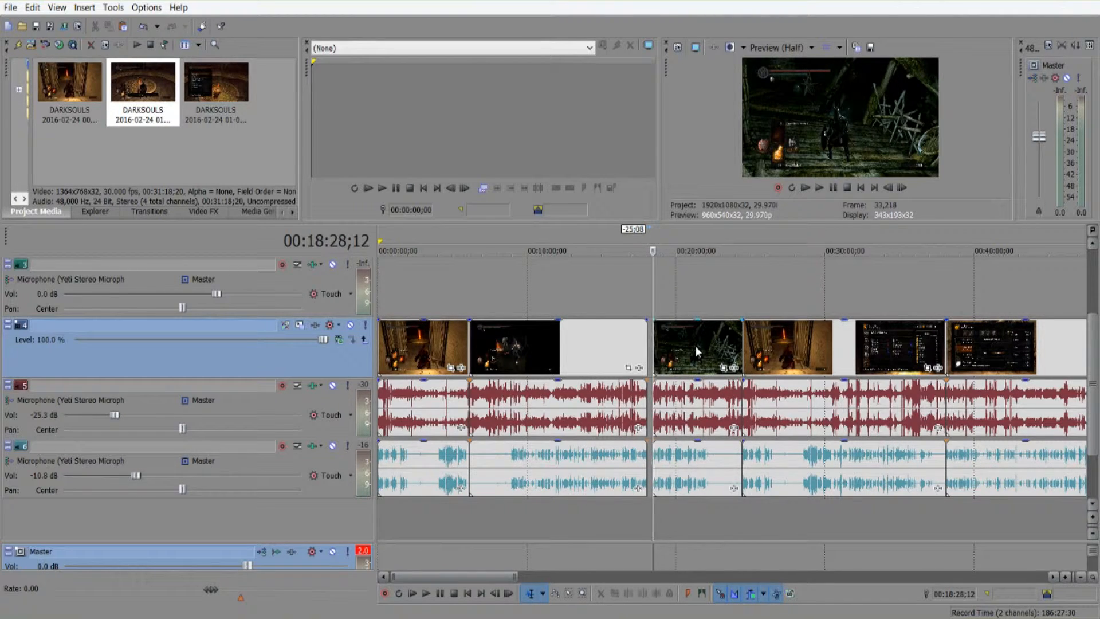
pyautogui.moveTo(702, 349); pyautogui.dragTo(695, 349)
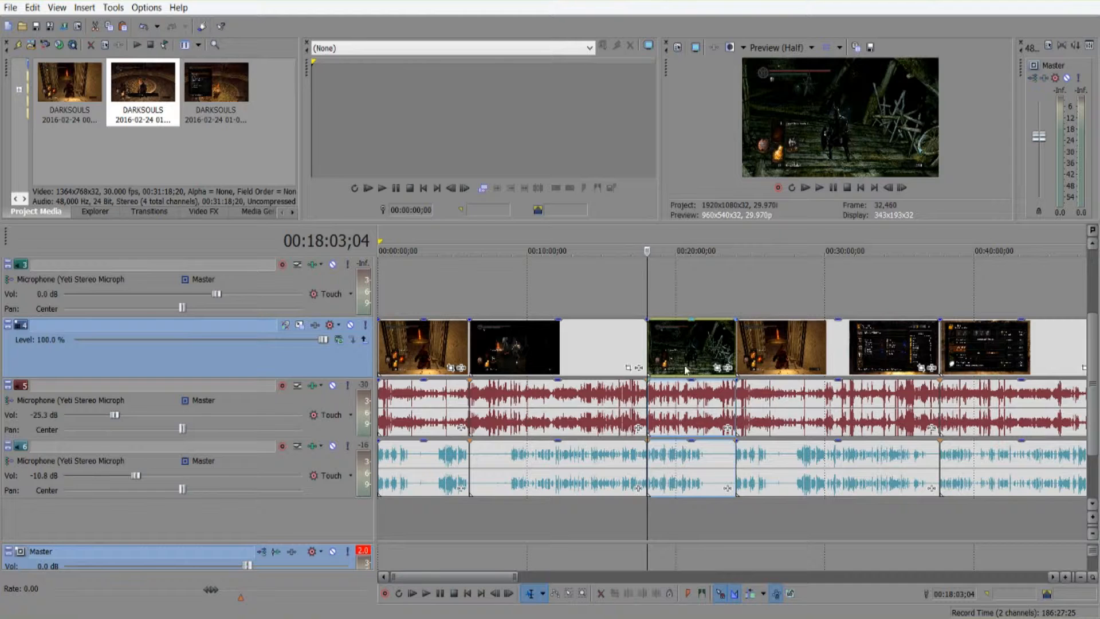
# Move the fourth clip back over the end of the third to create a crossfade overlap of about 40;10
pyautogui.click(769, 385)
pyautogui.moveTo(768, 360); pyautogui.dragTo(761, 359)
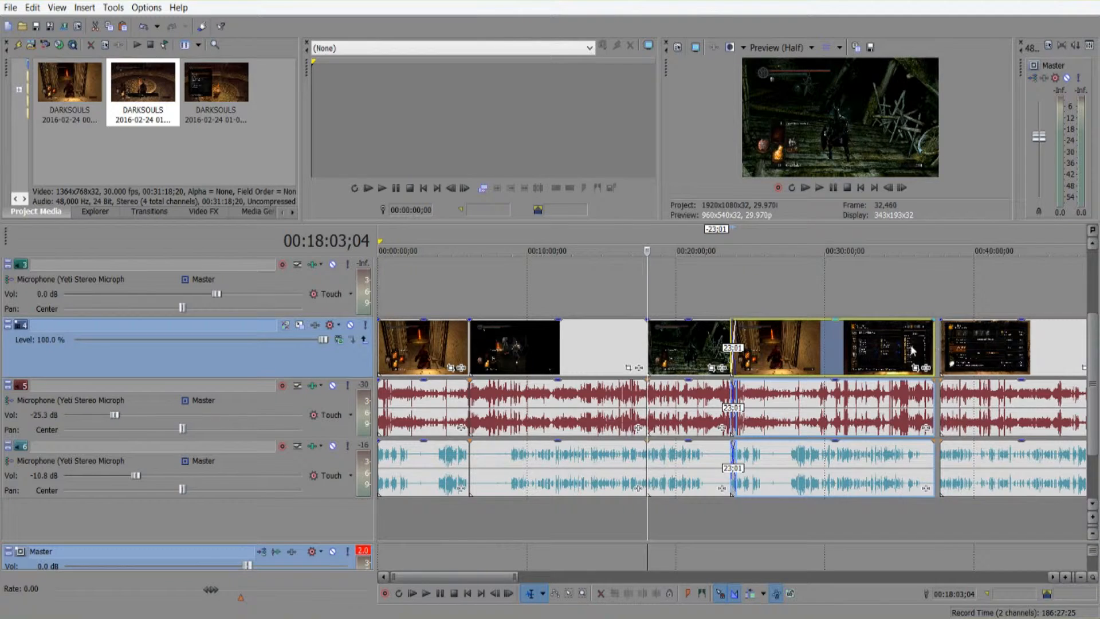
pyautogui.scroll(-5, 831, 335)
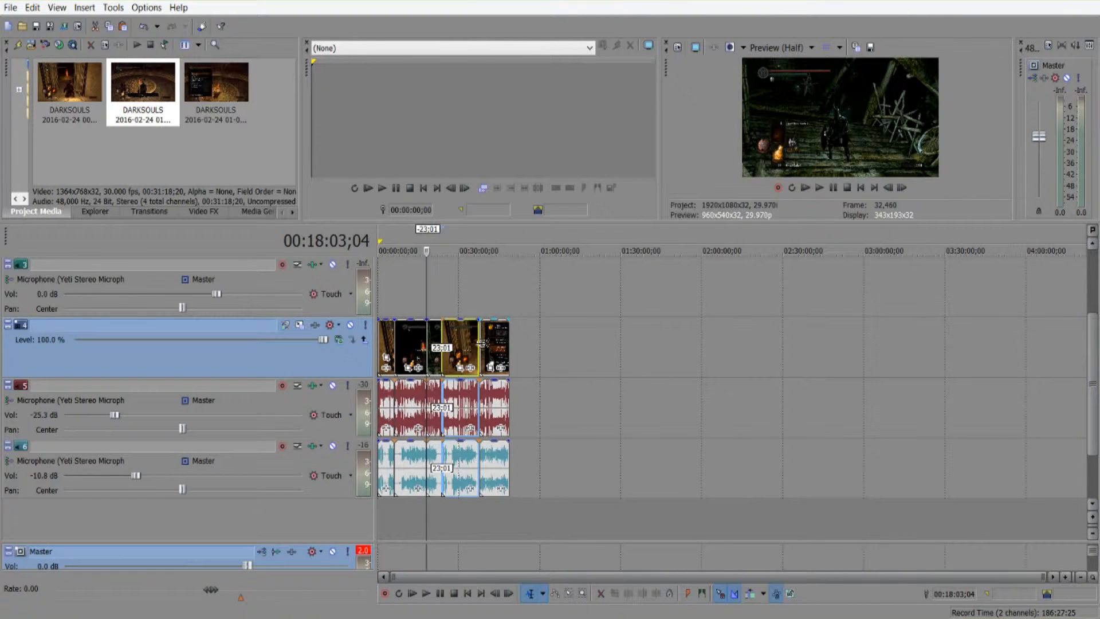
pyautogui.scroll(5, 589, 395)
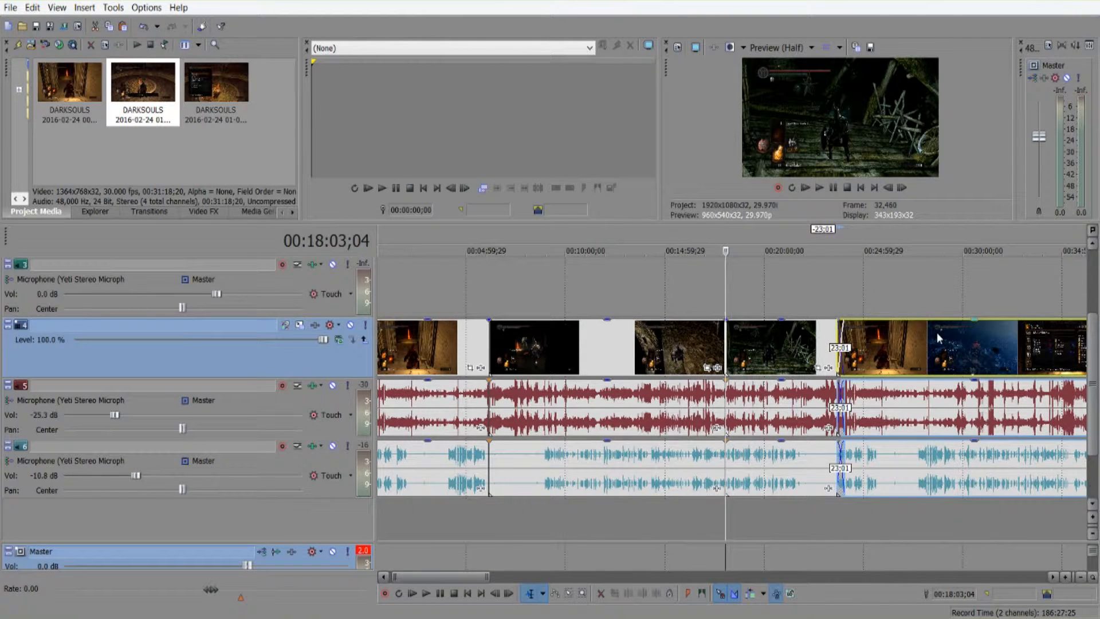
pyautogui.scroll(-4, 936, 332)
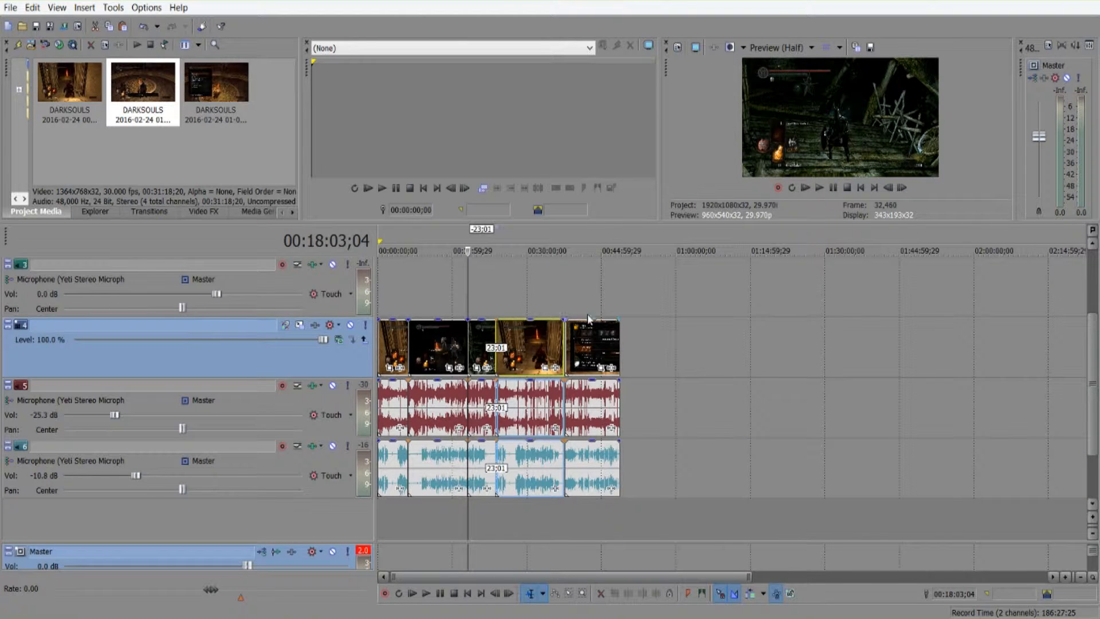
pyautogui.scroll(6, 631, 300)
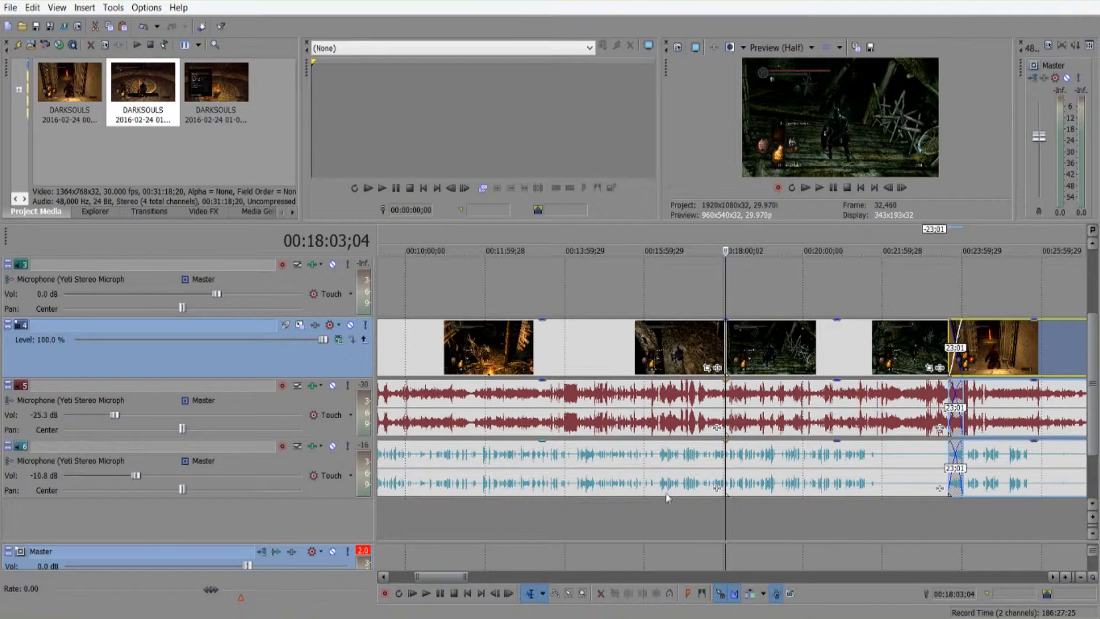
pyautogui.scroll(-4, 743, 494)
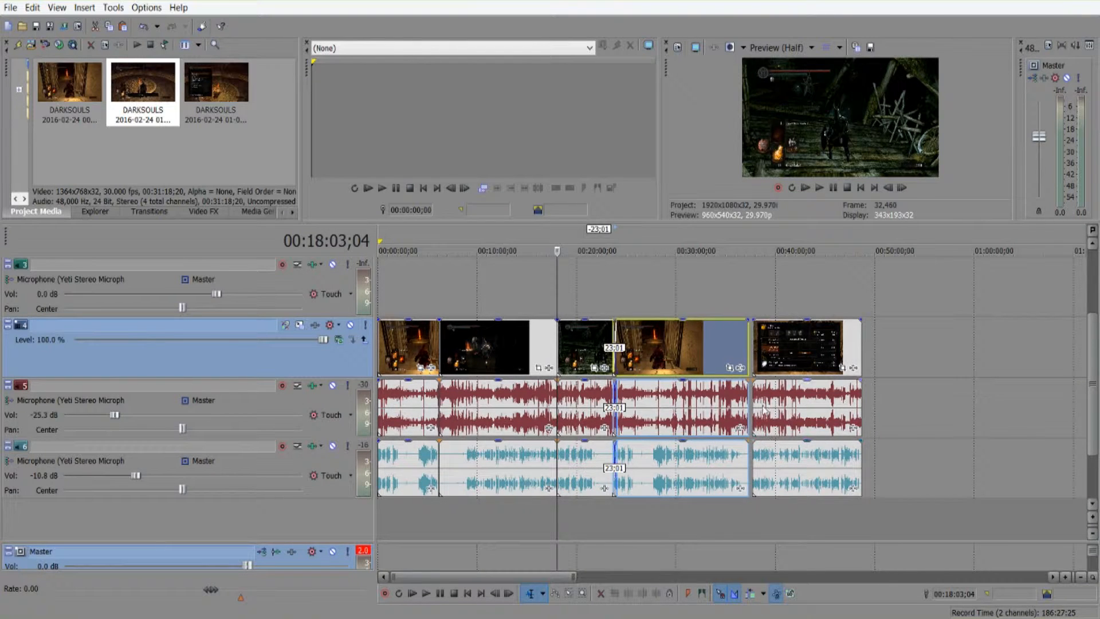
pyautogui.moveTo(661, 360); pyautogui.dragTo(657, 356)
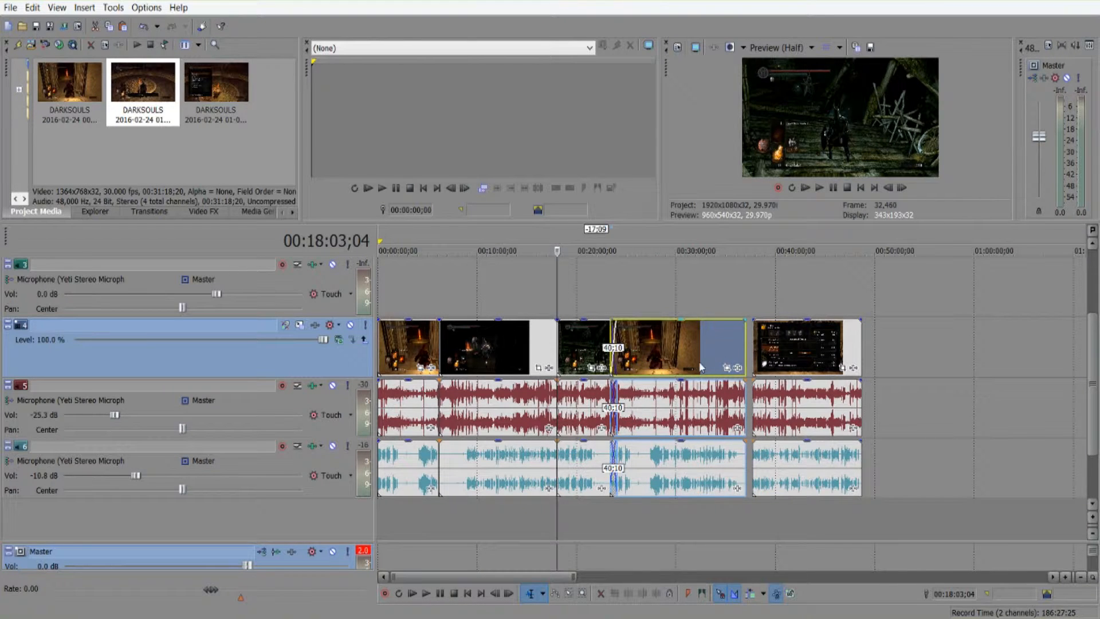
pyautogui.moveTo(659, 338); pyautogui.dragTo(655, 333)
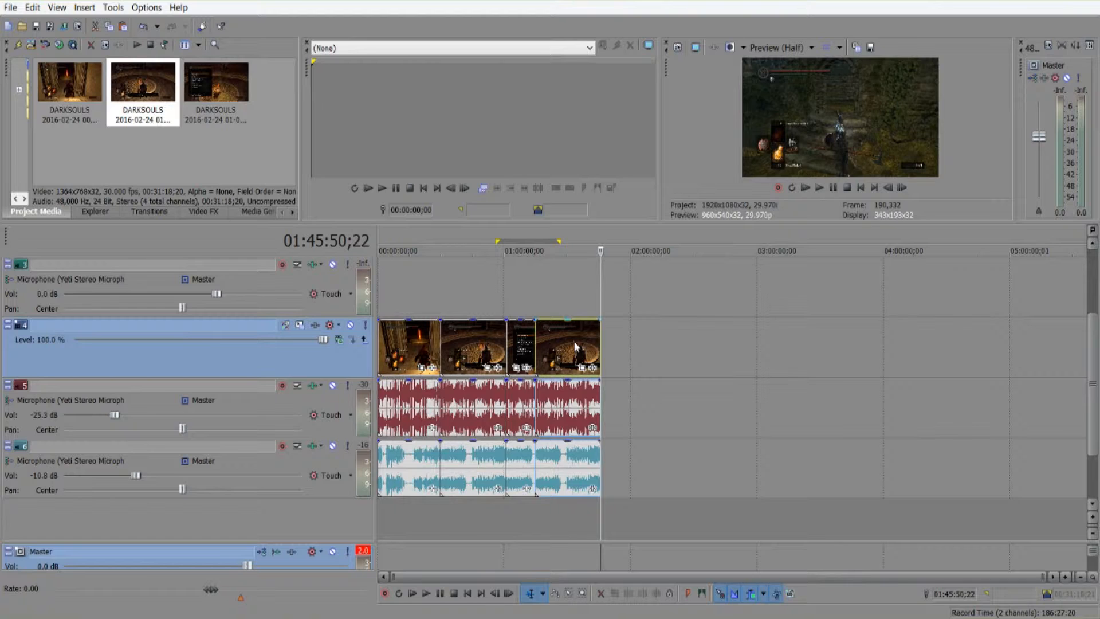
# Spread the clips out by moving the fourth, third and second clips later on the timeline, leaving wide gaps between them
pyautogui.moveTo(564, 343); pyautogui.dragTo(794, 343)
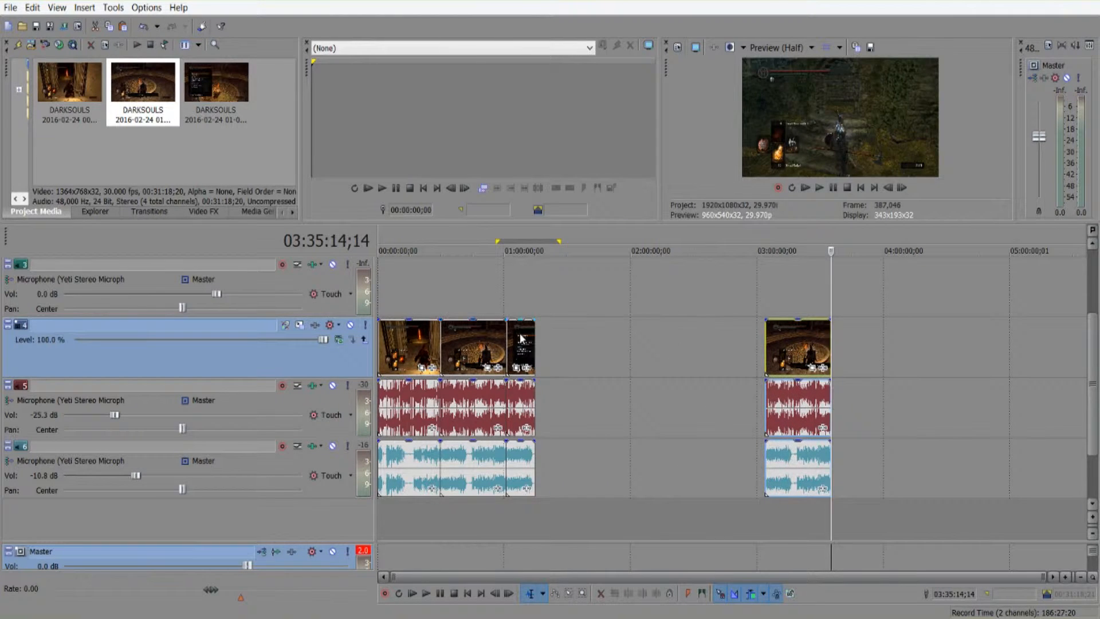
pyautogui.moveTo(519, 336); pyautogui.dragTo(644, 335)
pyautogui.moveTo(488, 355); pyautogui.dragTo(613, 356)
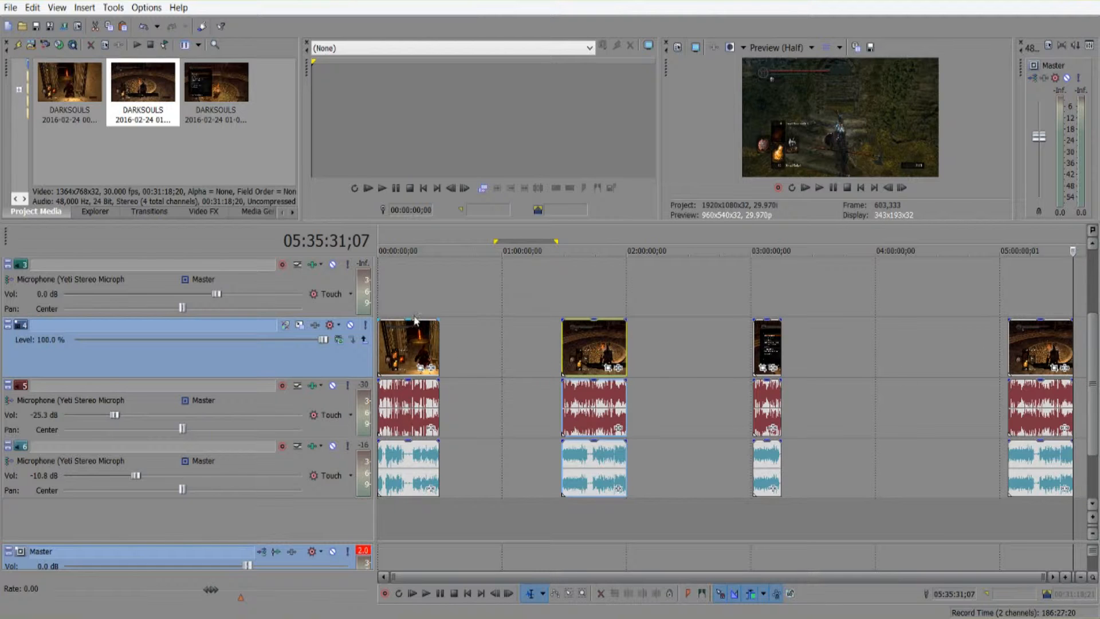
# Create a region named "Dark 1" over the first clip, from 00:00:00;00 to 00:29:42;12
pyautogui.moveTo(378, 284); pyautogui.dragTo(440, 285)
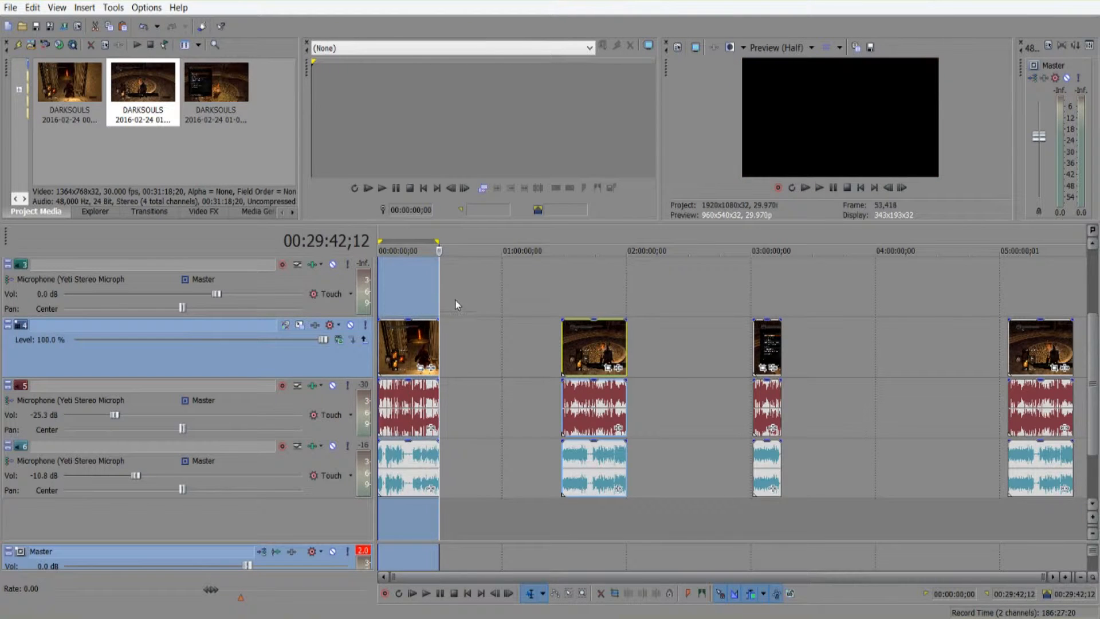
pyautogui.scroll(5, 454, 305)
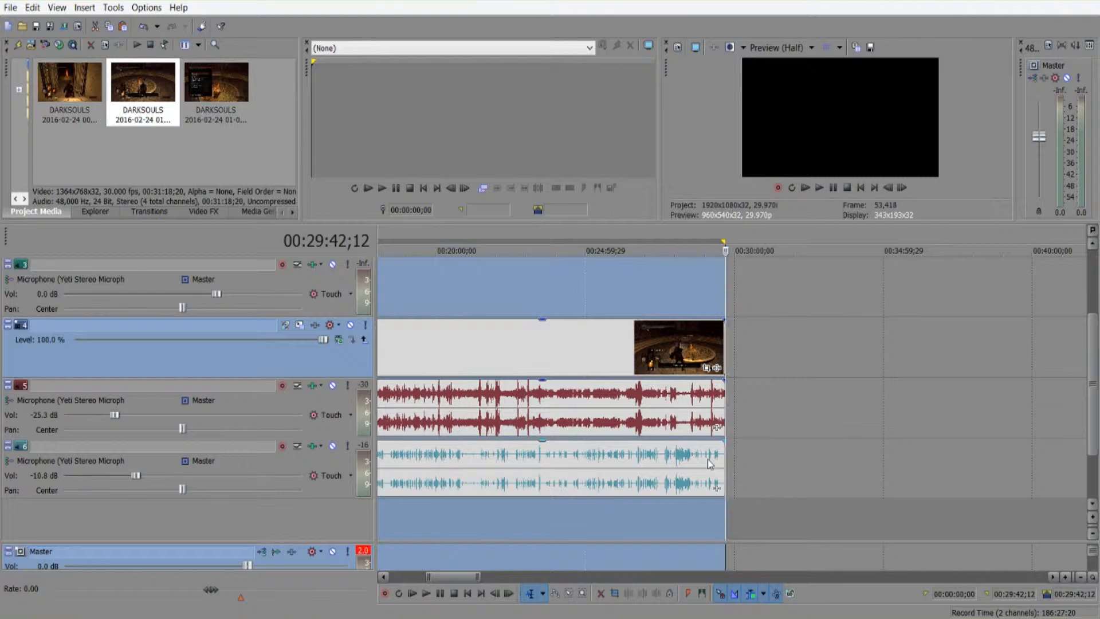
pyautogui.moveTo(437, 578); pyautogui.dragTo(400, 579)
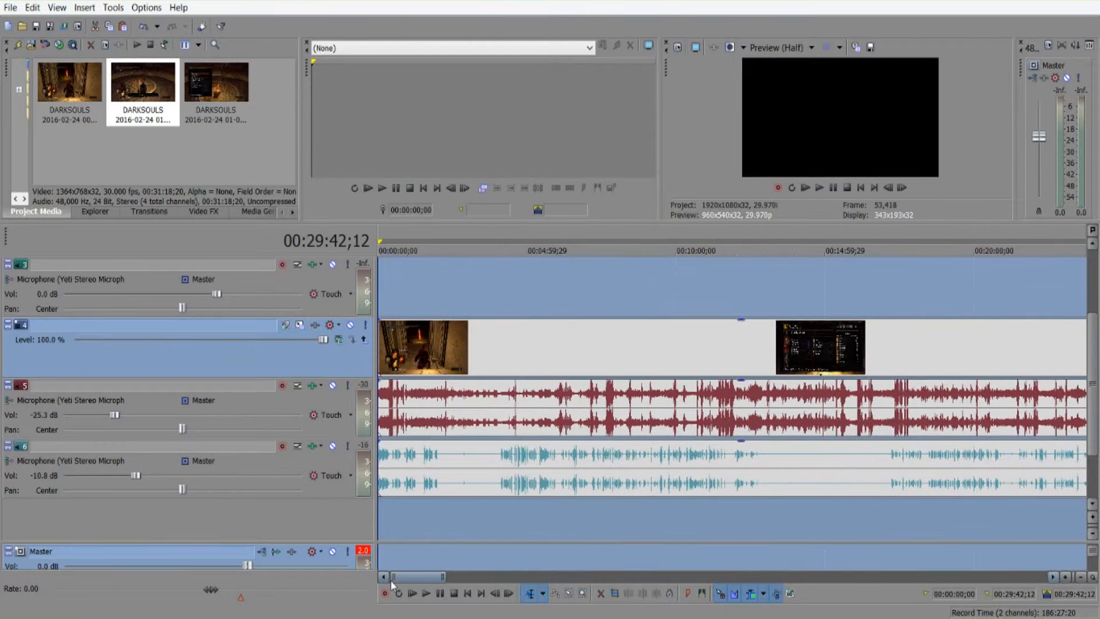
pyautogui.scroll(-5, 620, 396)
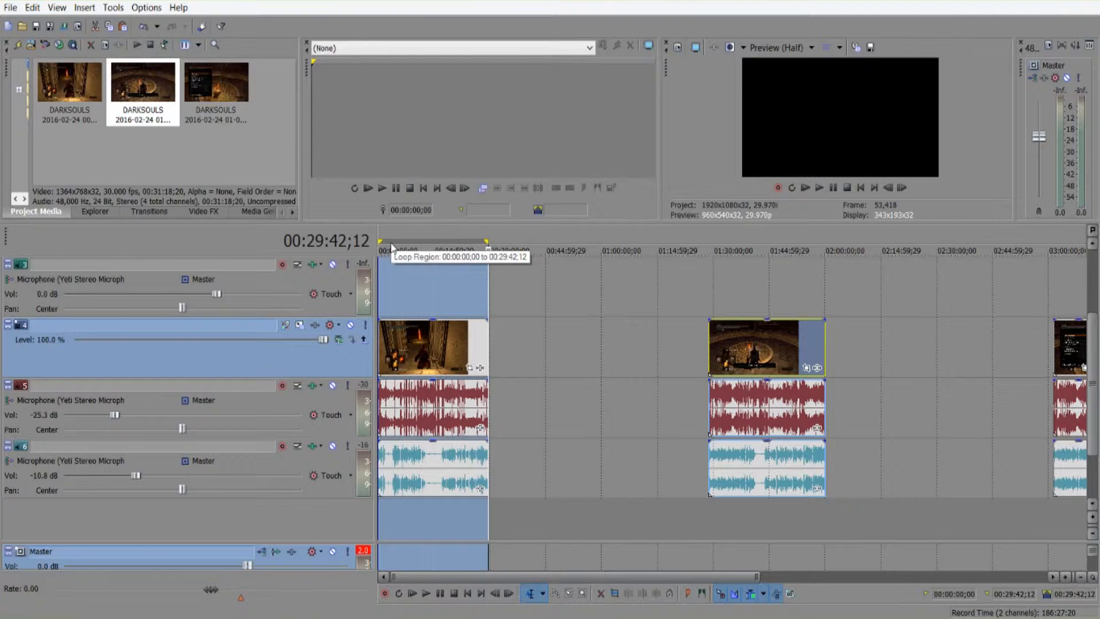
pyautogui.press('m')
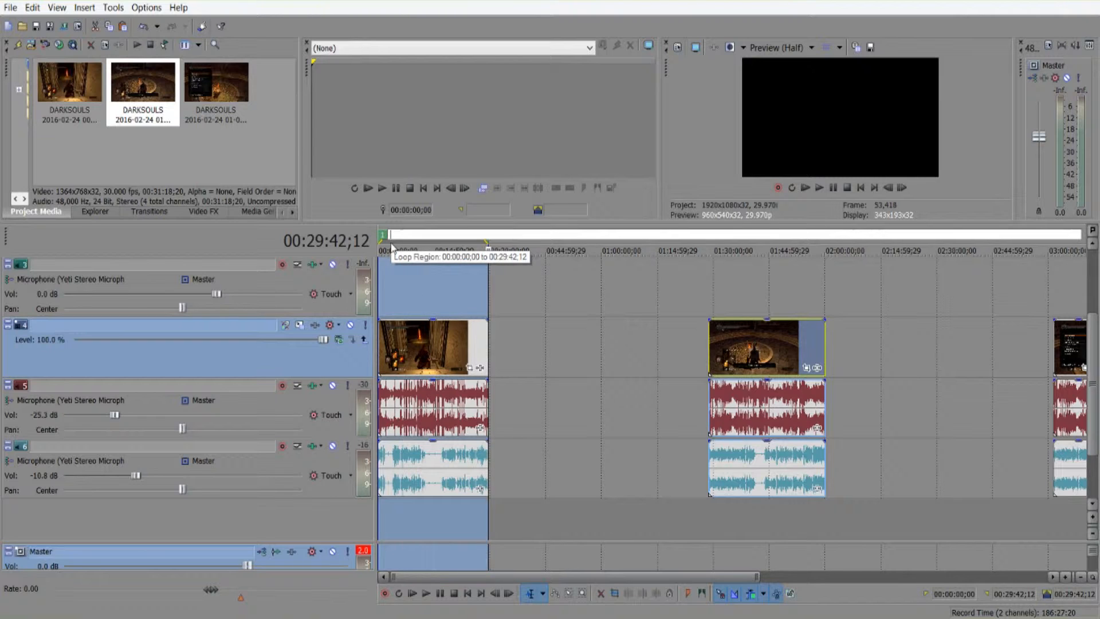
pyautogui.write('Dark')
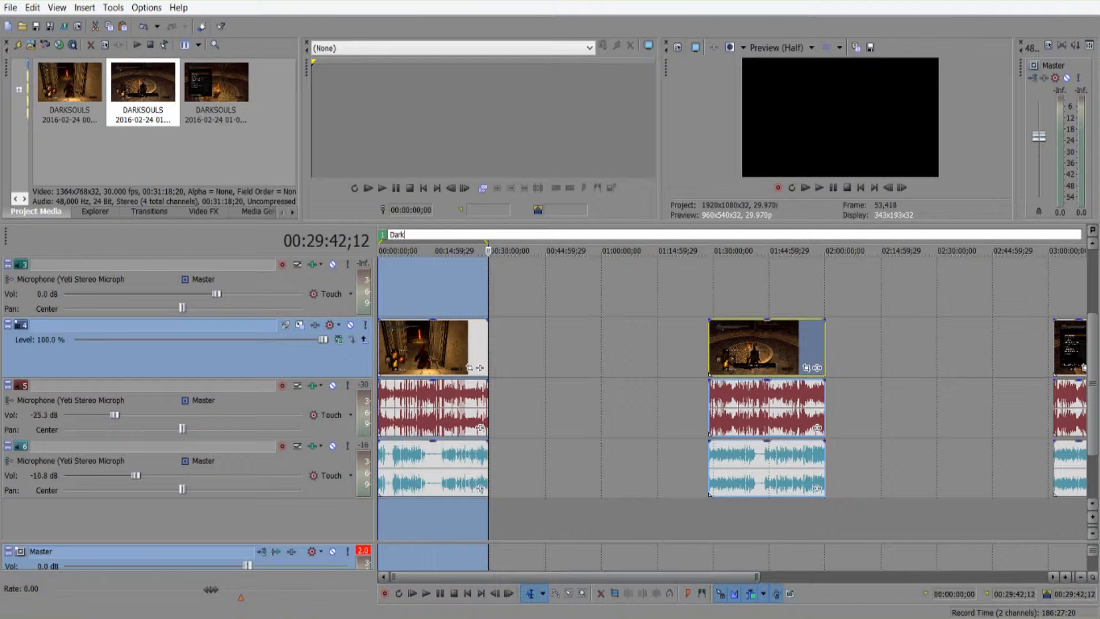
pyautogui.press('Return')
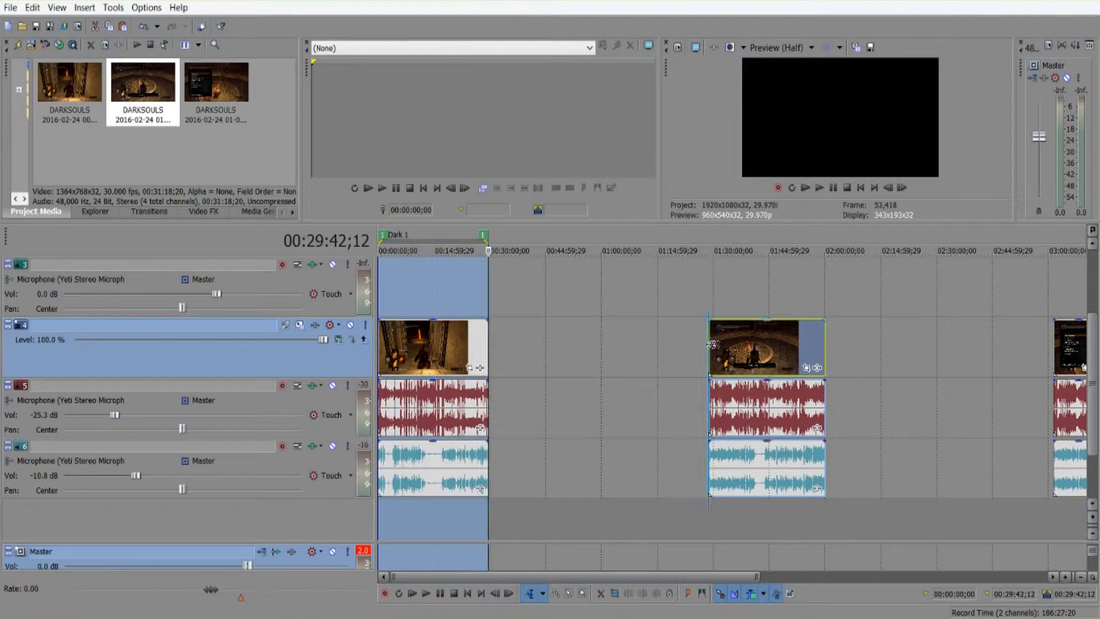
# Create a region named "Dark 2" over the second clip, from 01:28:45;14 to 02:00:04;05
pyautogui.click(711, 290)
pyautogui.click(776, 290)
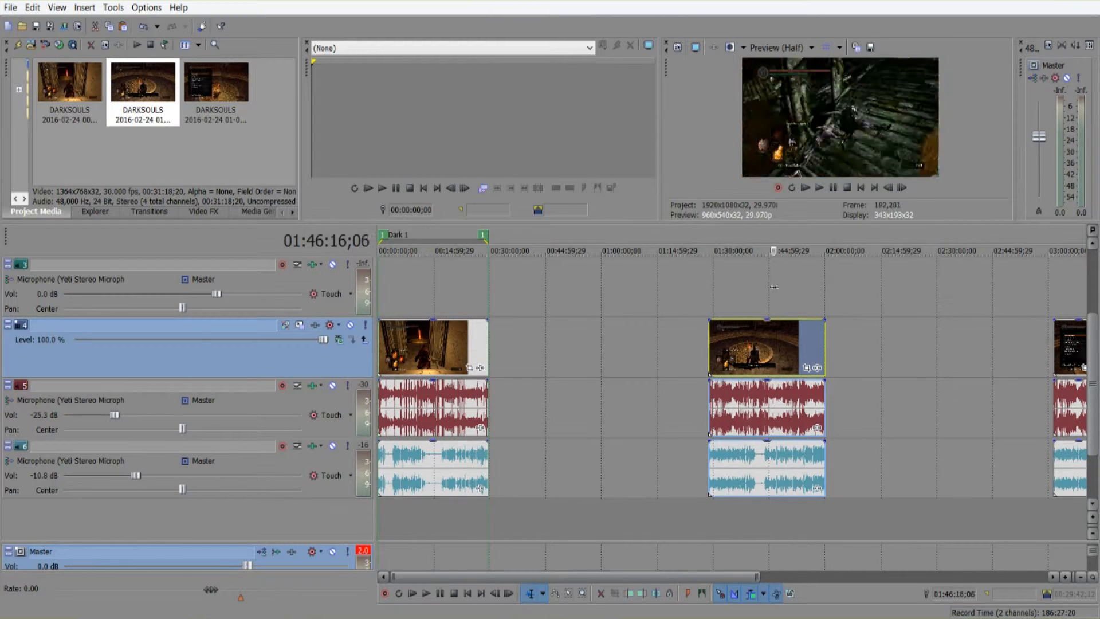
pyautogui.click(677, 288)
pyautogui.moveTo(709, 288); pyautogui.dragTo(825, 291)
pyautogui.scroll(5, 823, 366)
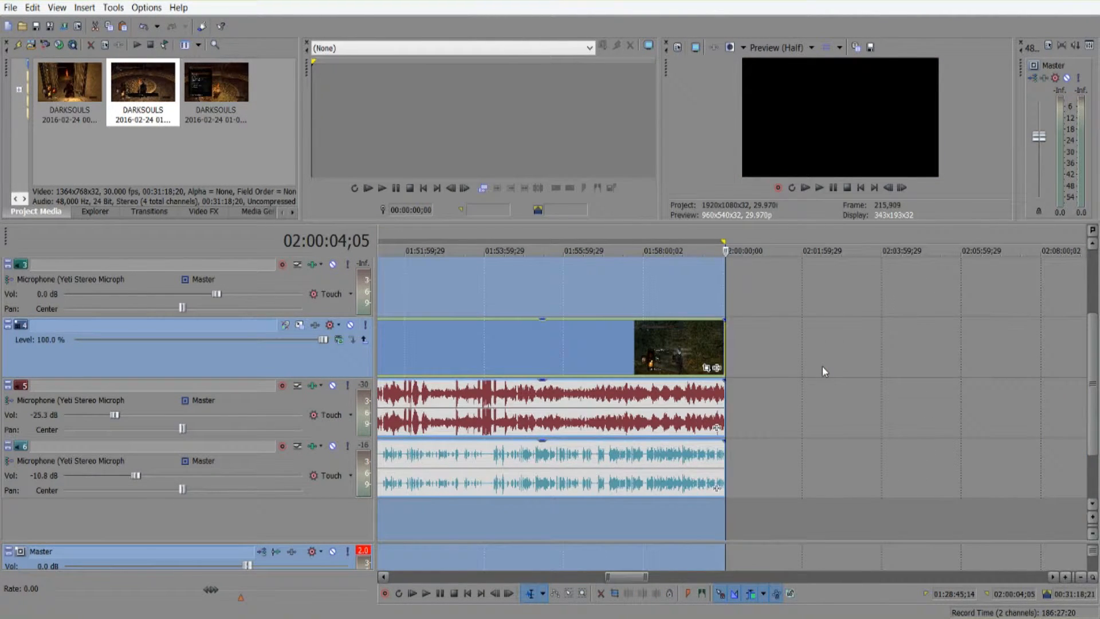
pyautogui.moveTo(629, 576); pyautogui.dragTo(586, 581)
pyautogui.scroll(-2, 609, 422)
pyautogui.scroll(-2, 609, 427)
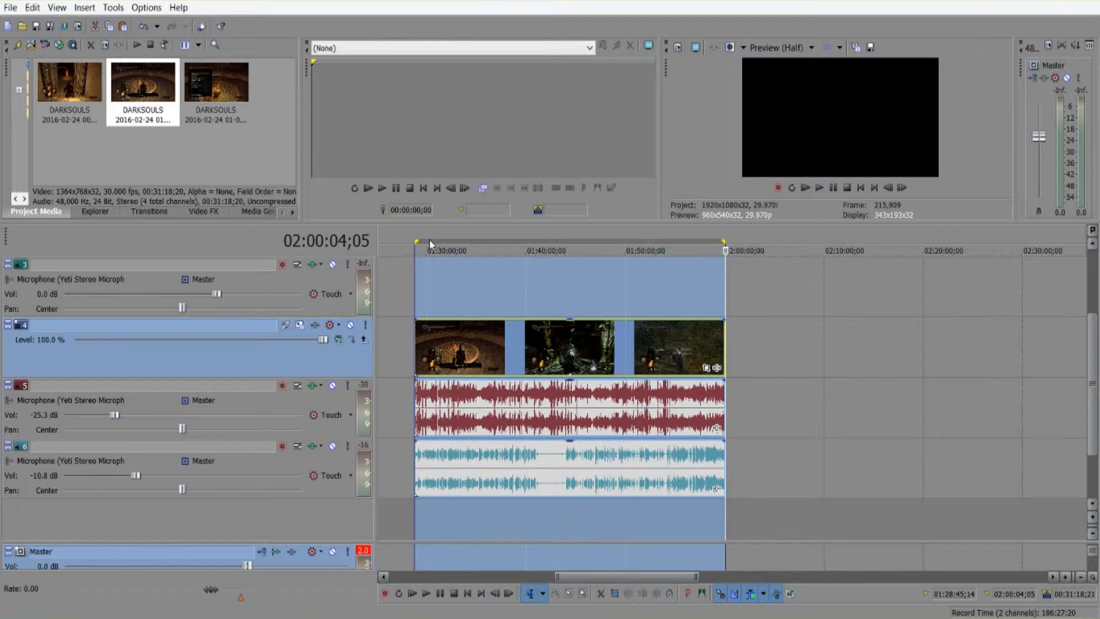
pyautogui.write('Da')
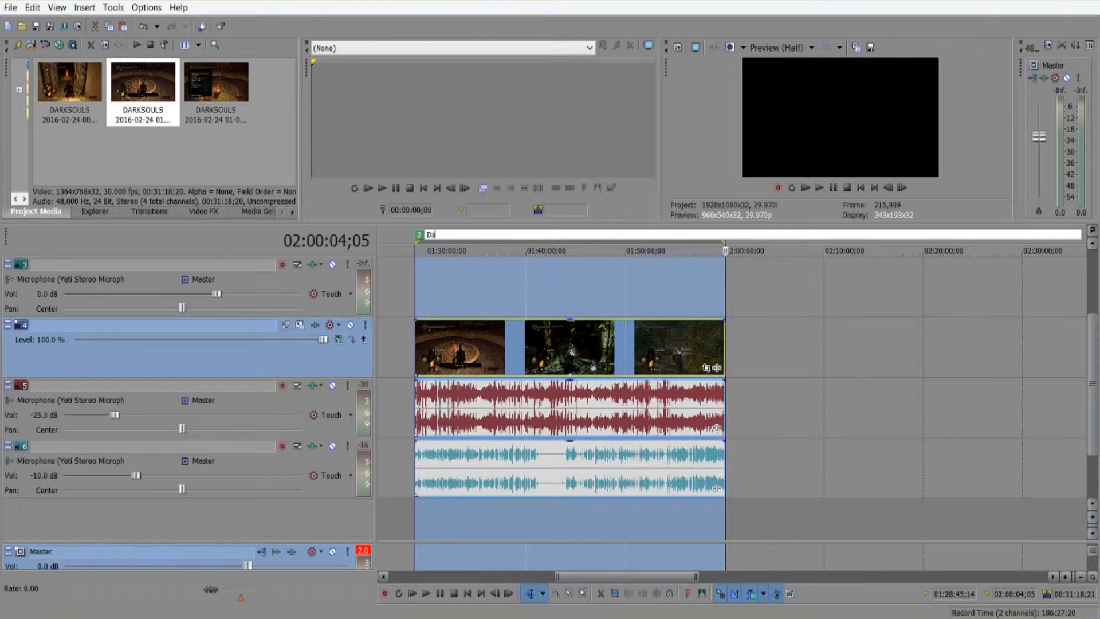
pyautogui.write('rk 2')
pyautogui.press('Return')
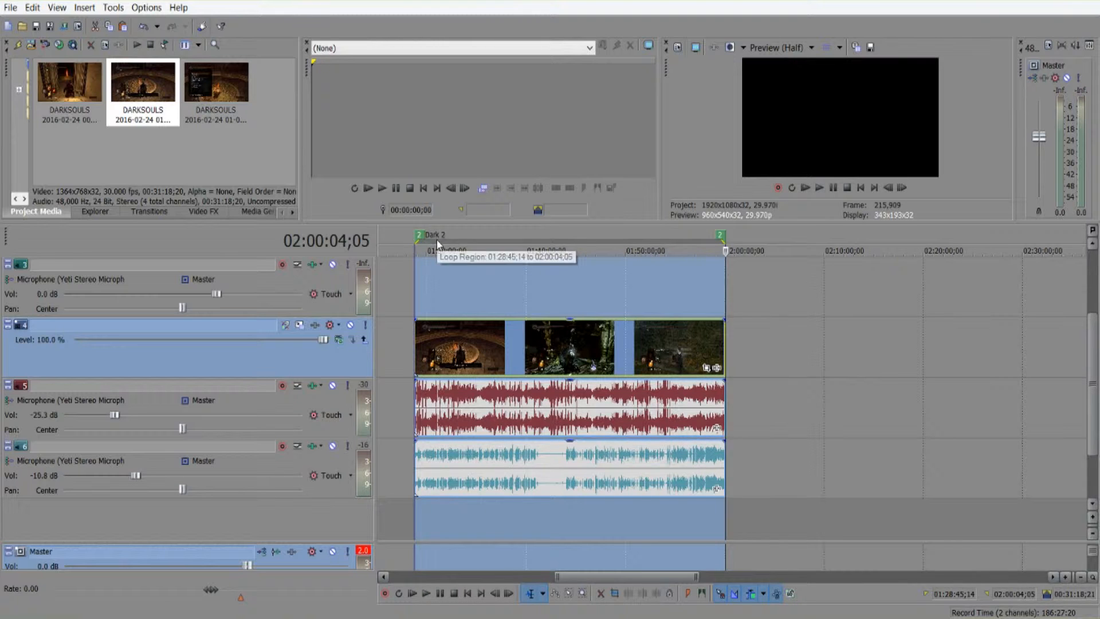
pyautogui.scroll(-3, 585, 353)
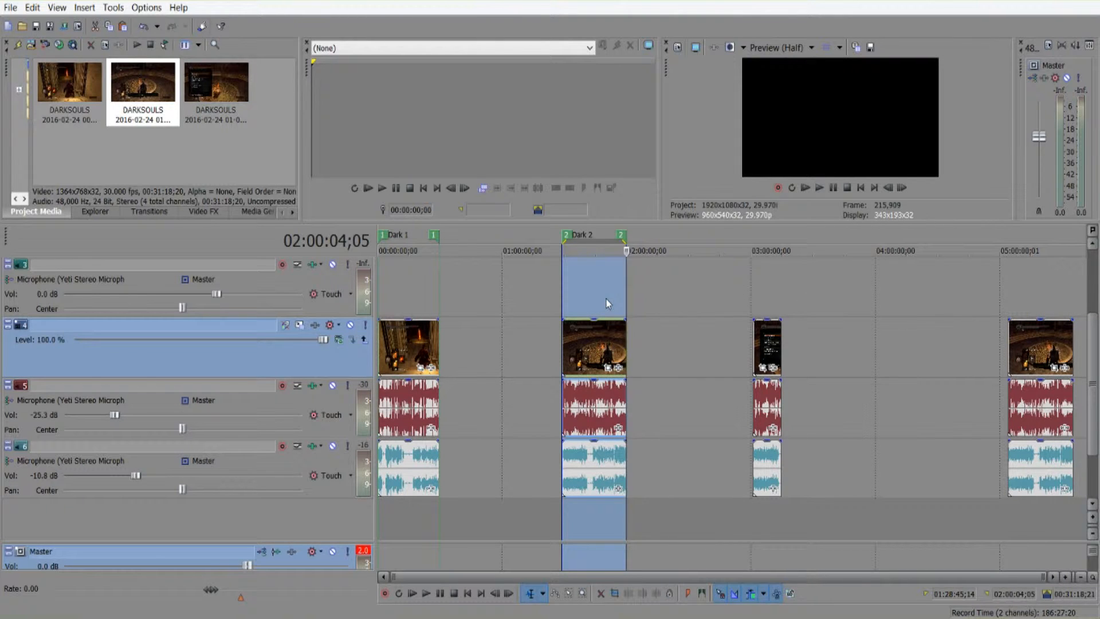
# Open the Render As settings, examine the favourite output templates and cancel without rendering
pyautogui.click(11, 8)
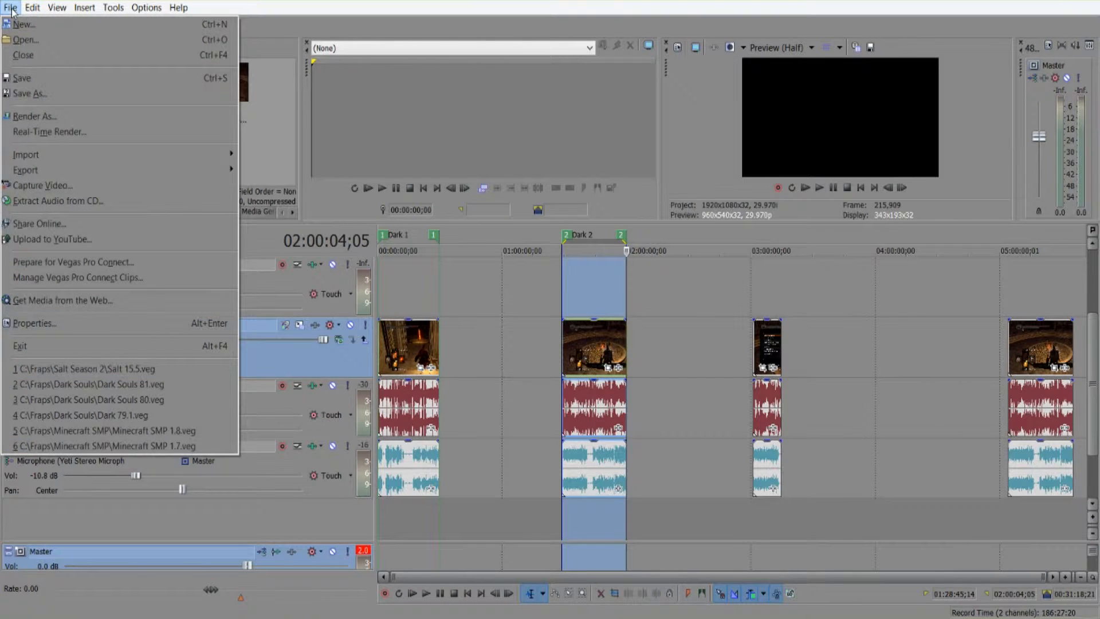
pyautogui.click(95, 111)
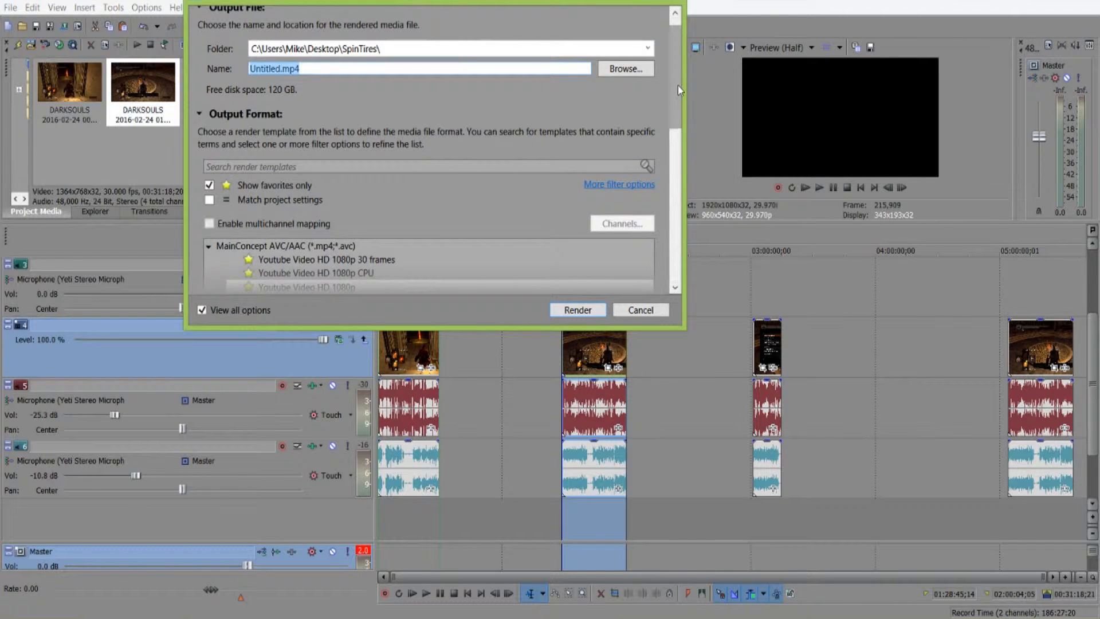
pyautogui.moveTo(675, 82); pyautogui.dragTo(677, 116)
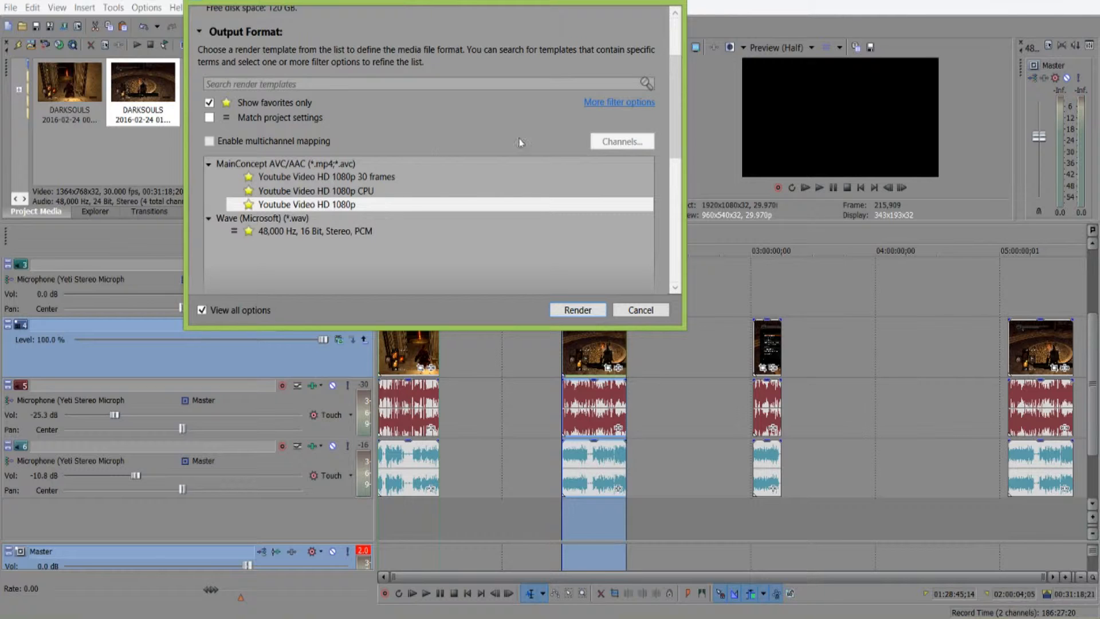
pyautogui.click(638, 313)
# Open the Batch Render script and select the Youtube Video HD 1080p template under MainConcept AVC/AAC
pyautogui.click(114, 8)
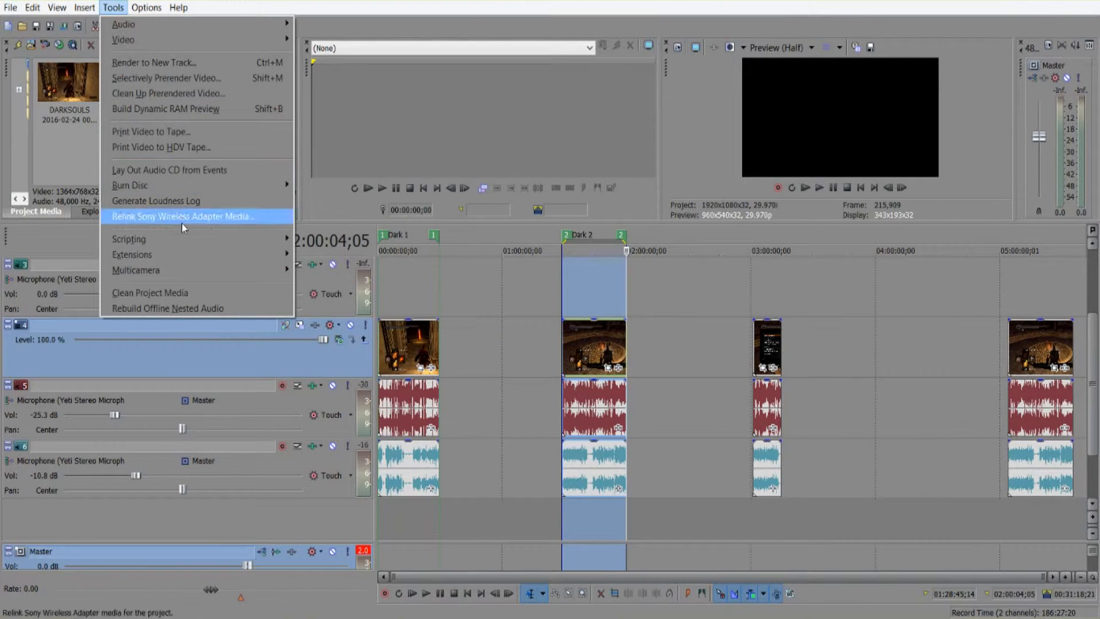
pyautogui.moveTo(191, 240)
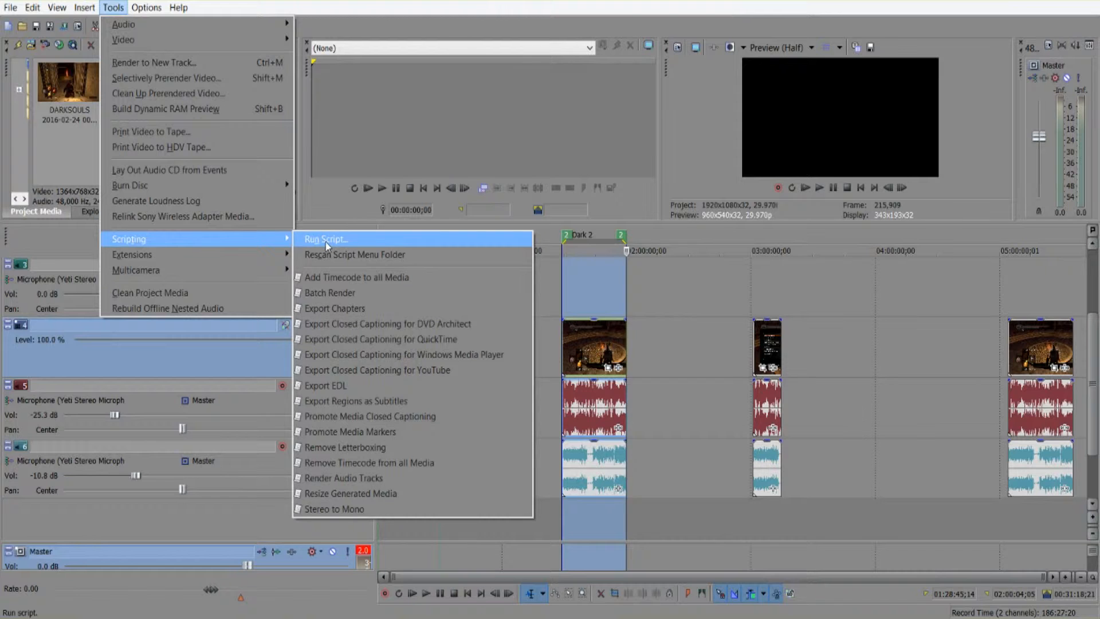
pyautogui.click(345, 293)
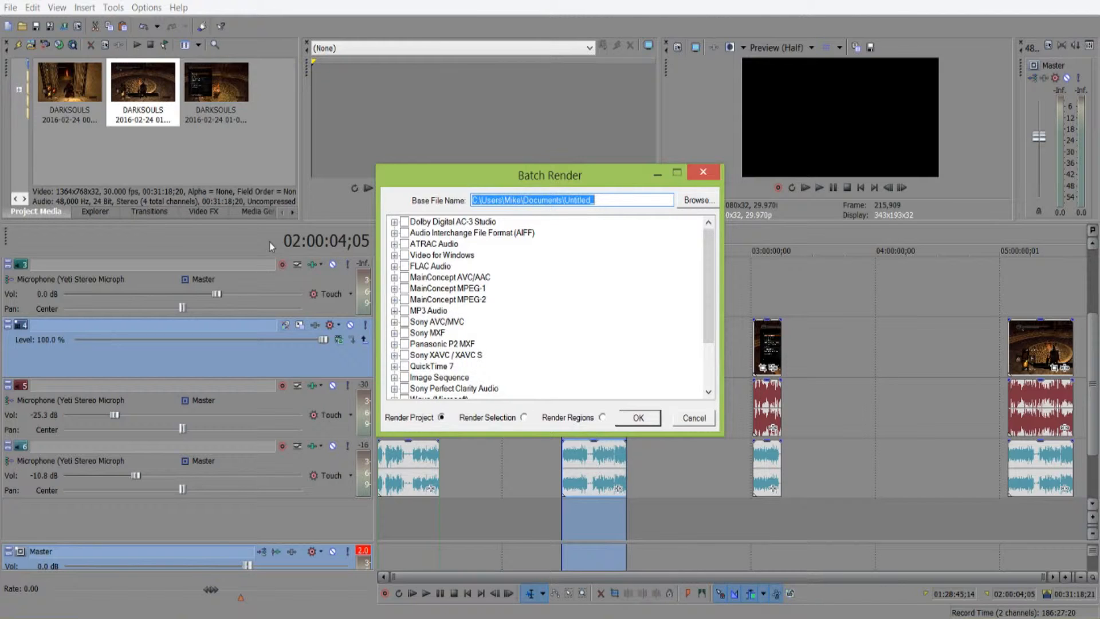
pyautogui.scroll(-2, 495, 252)
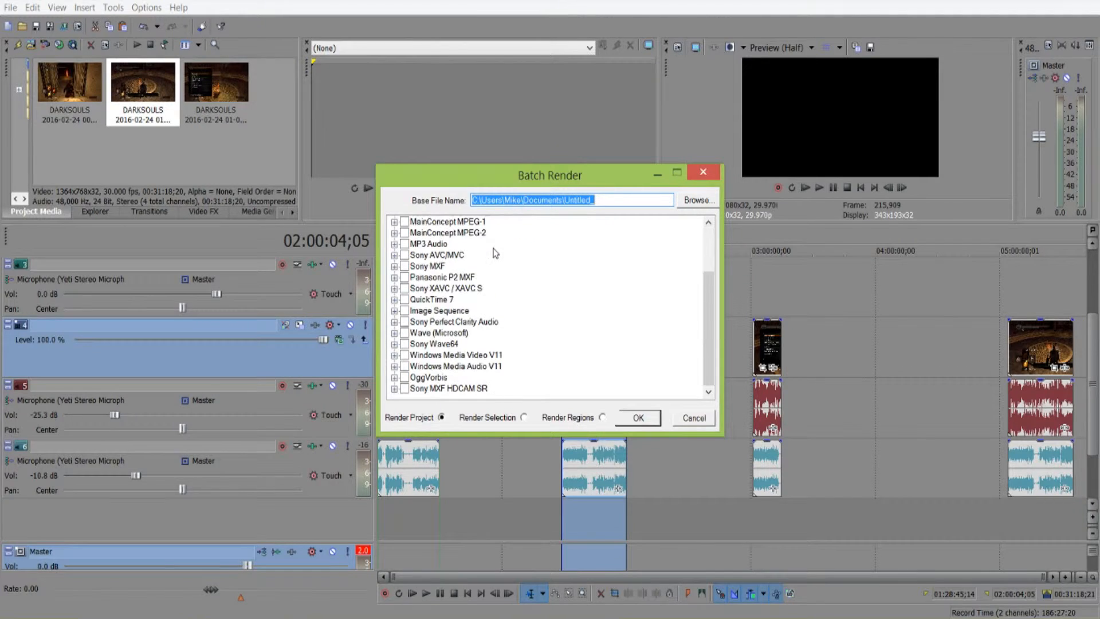
pyautogui.scroll(2, 495, 253)
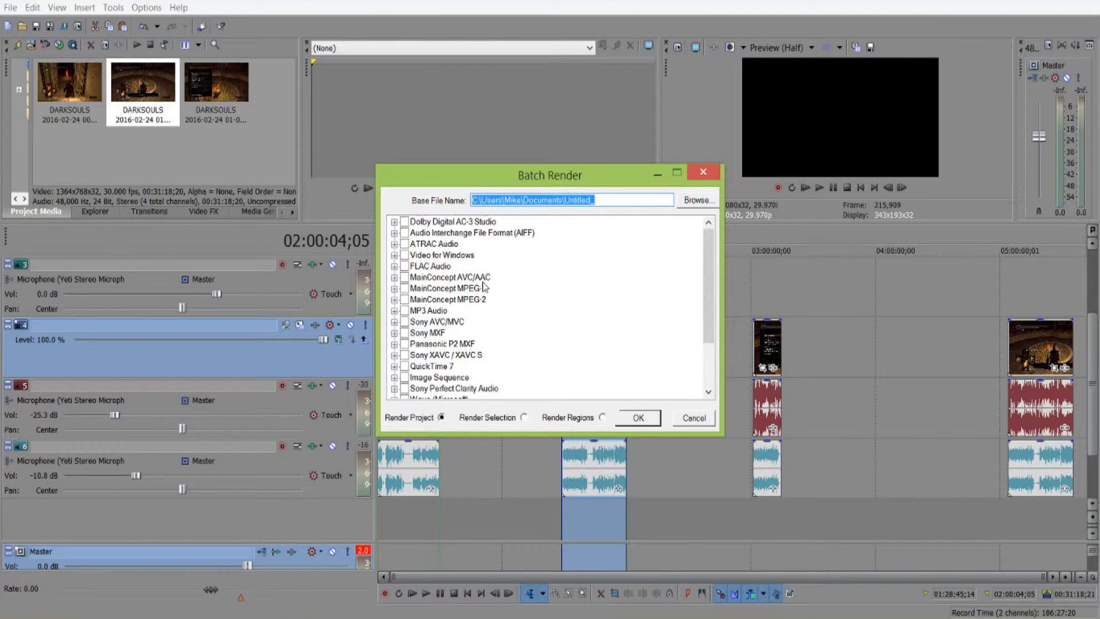
pyautogui.click(395, 279)
pyautogui.scroll(-5, 488, 293)
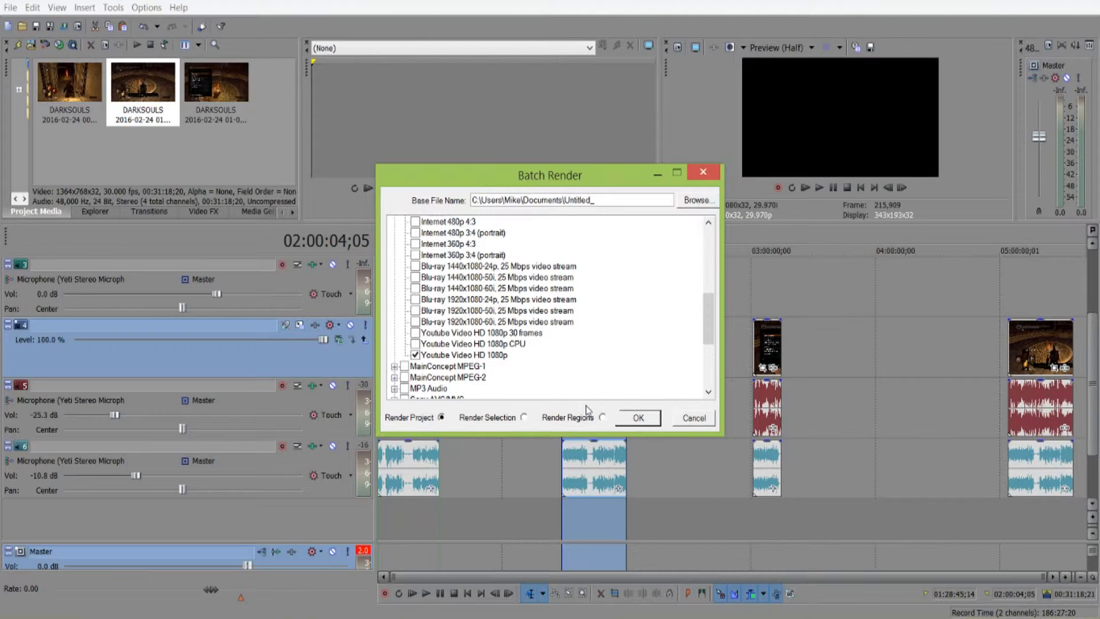
# Set the batch render to Render Regions, move its dialog clear of the timeline clips and minimise it
pyautogui.moveTo(505, 172); pyautogui.dragTo(117, 205)
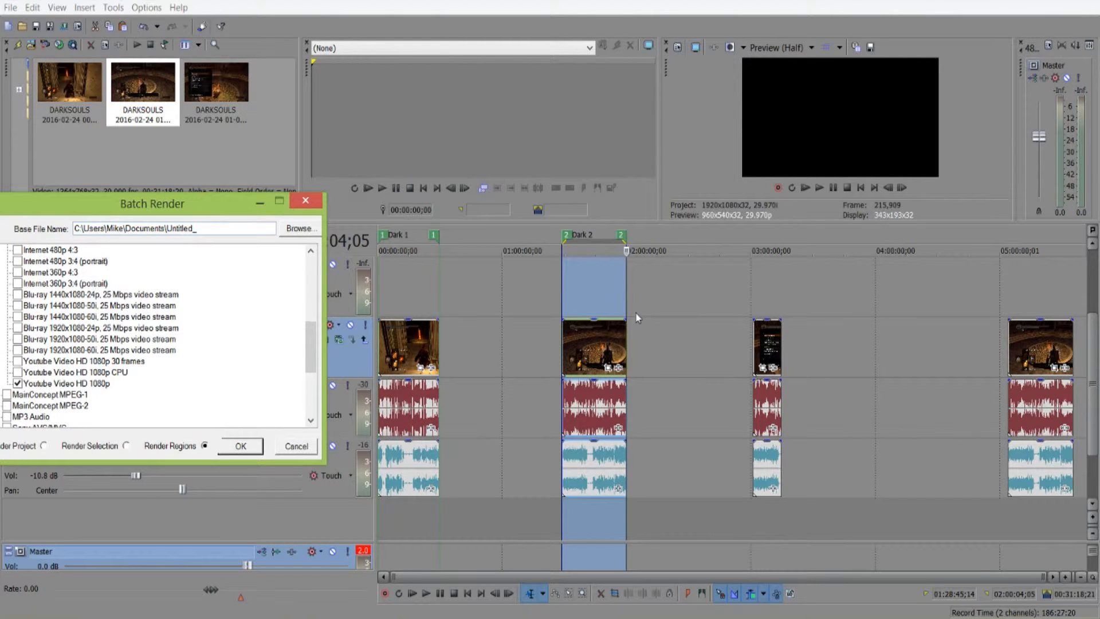
pyautogui.moveTo(155, 215); pyautogui.dragTo(406, 201)
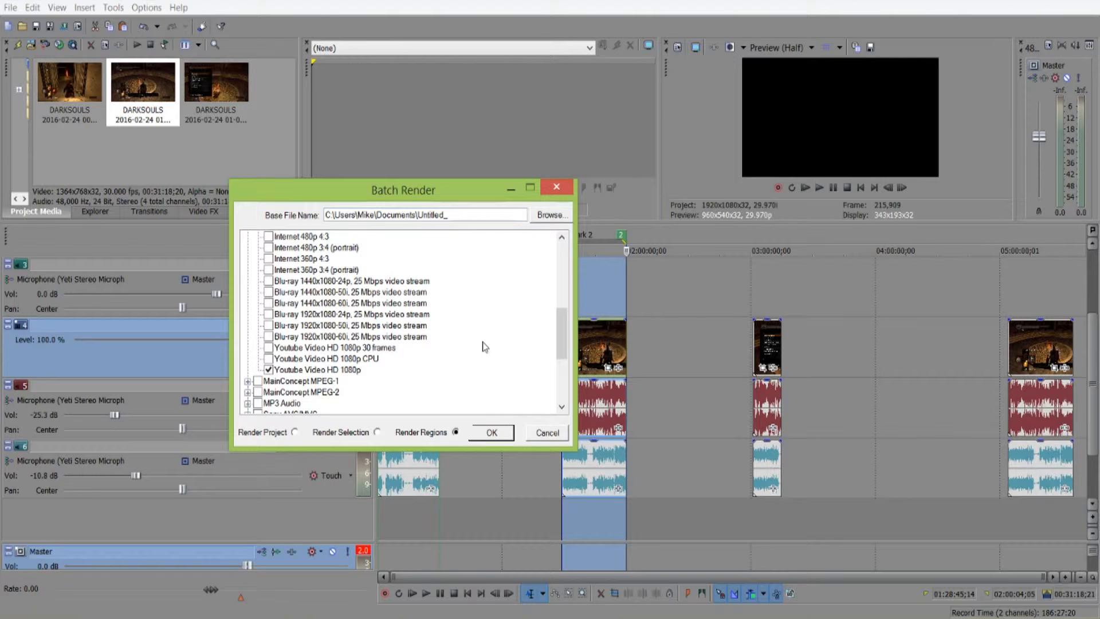
pyautogui.moveTo(411, 199); pyautogui.dragTo(545, 181)
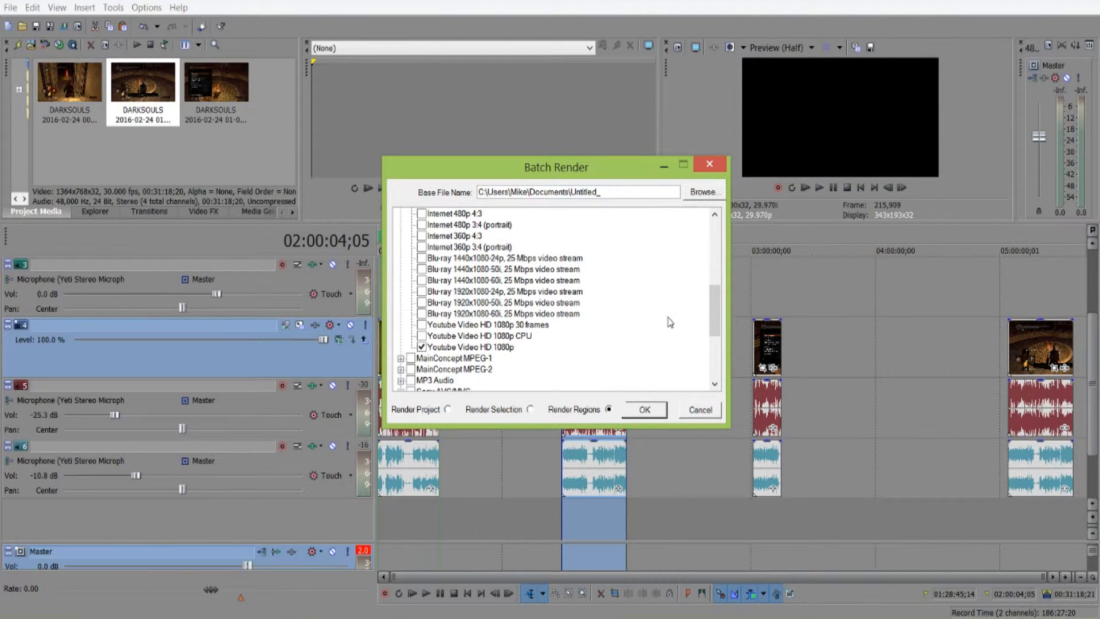
pyautogui.moveTo(545, 172); pyautogui.dragTo(675, 113)
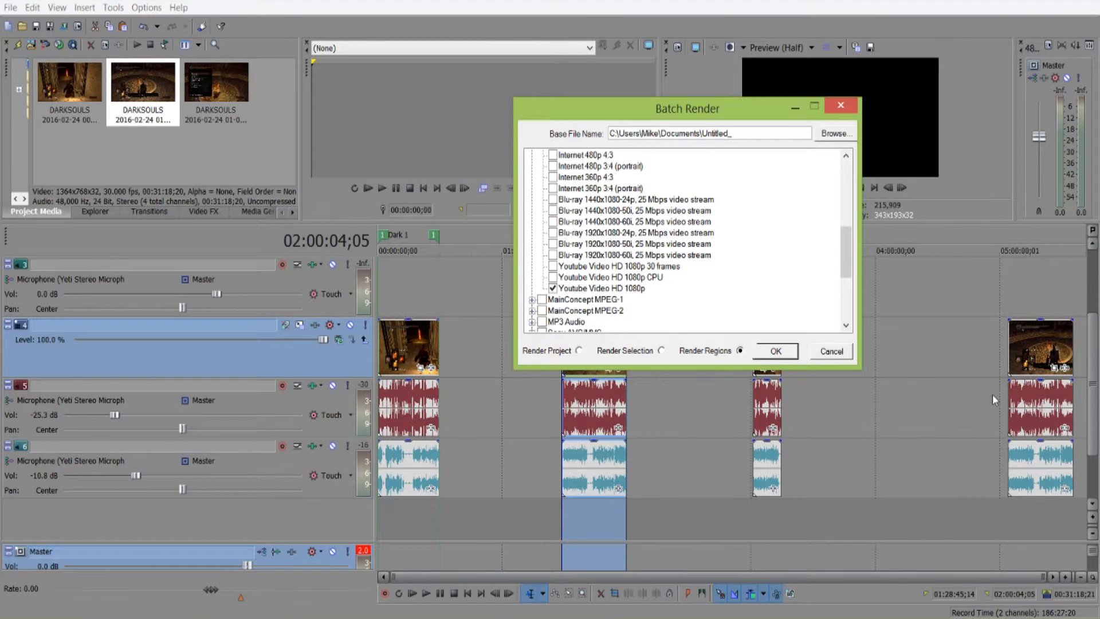
pyautogui.moveTo(650, 109); pyautogui.dragTo(473, 38)
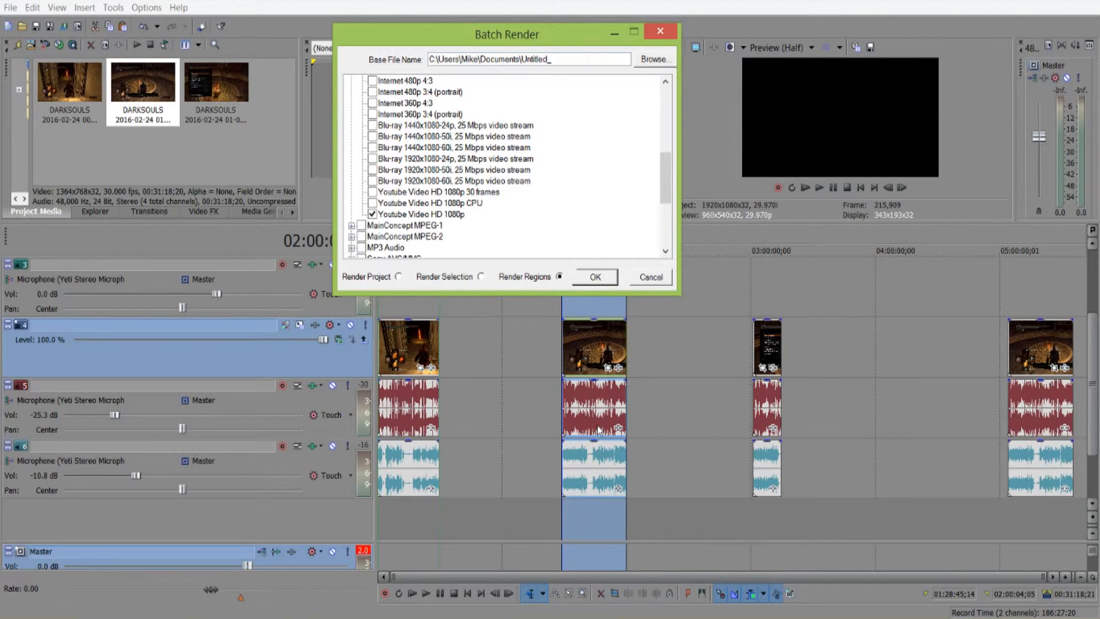
pyautogui.click(617, 32)
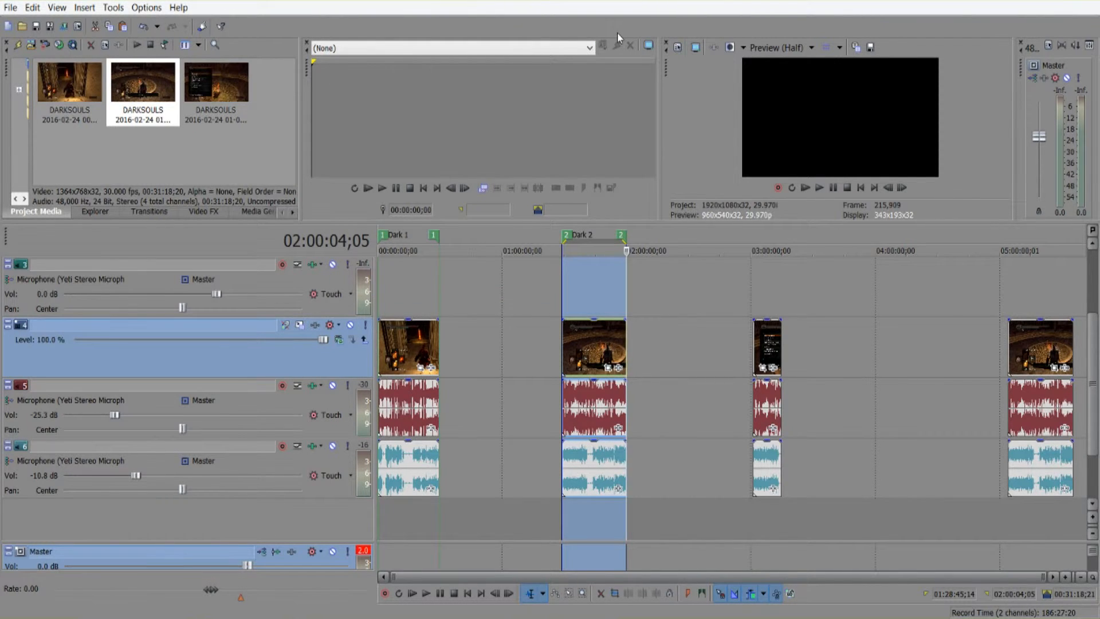